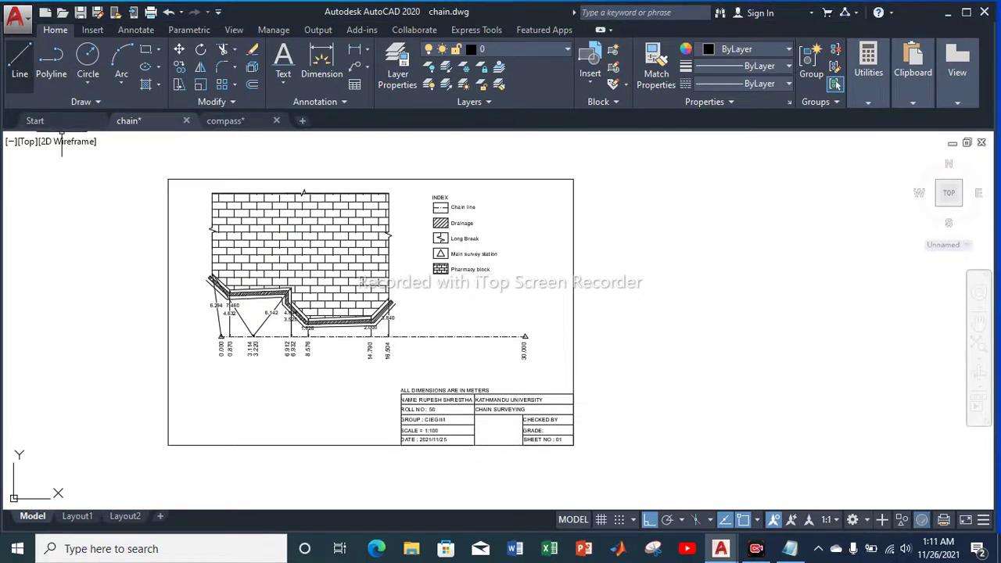
Draw a long straight test line across the chain drawing with the L command
click(107, 201)
click(86, 158)
text(l)
key(Return)
scroll(149, 286, down, 2)
scroll(524, 234, up, 4)
click(427, 300)
click(740, 289)
key(Return)
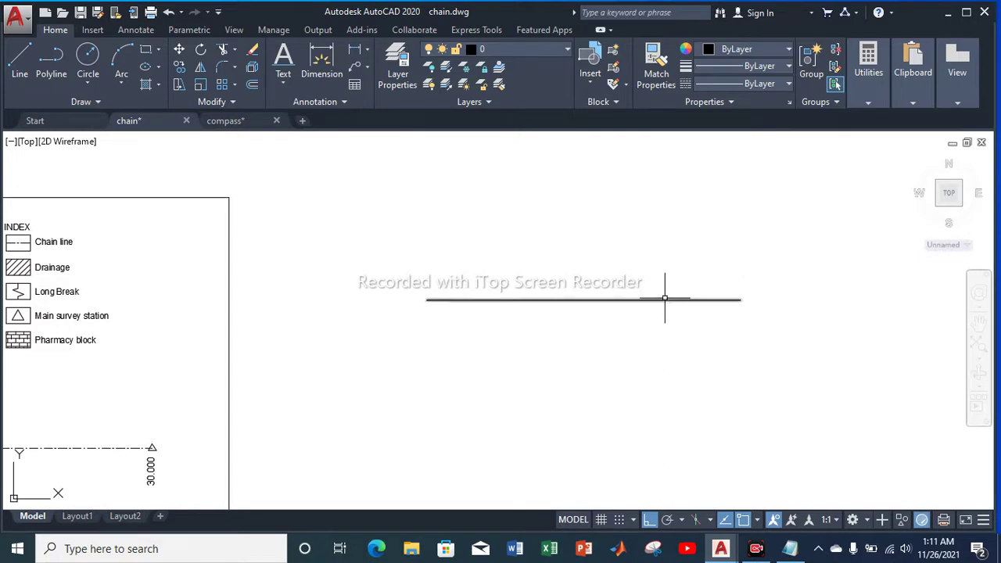
Draw a second, short horizontal test line above the first
click(661, 325)
key(Escape)
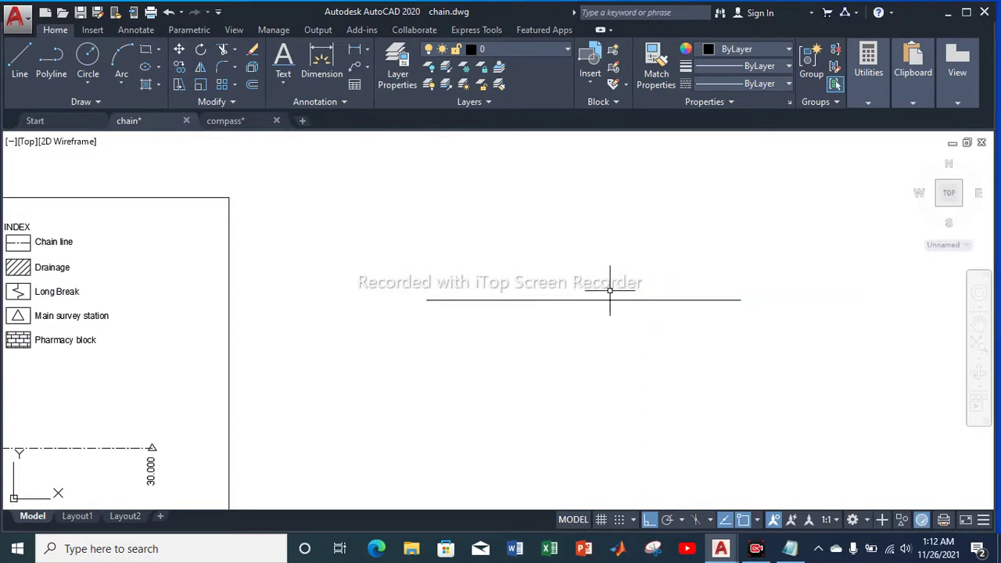
click(20, 56)
click(399, 248)
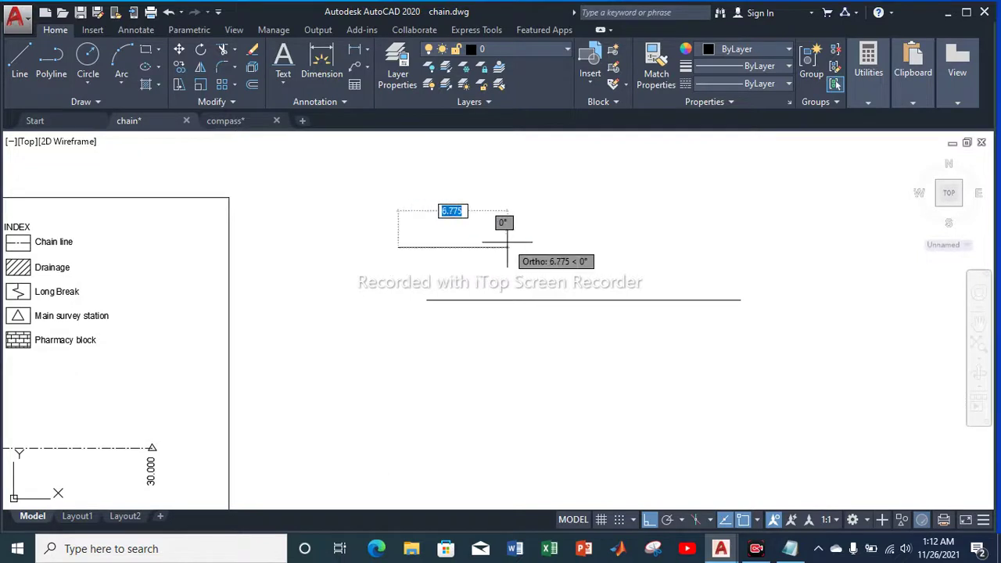
click(507, 247)
key(Return)
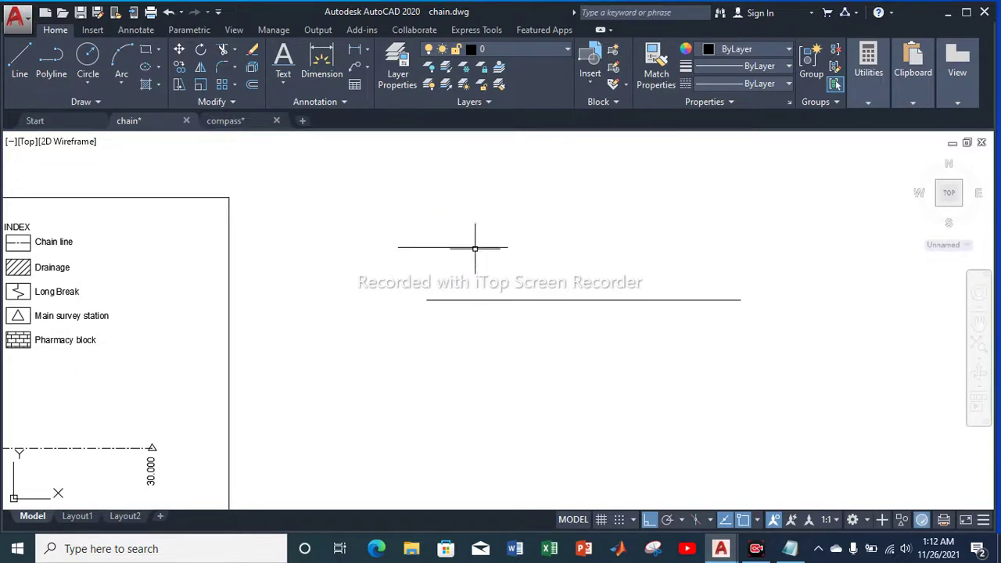
scroll(470, 221, up, 2)
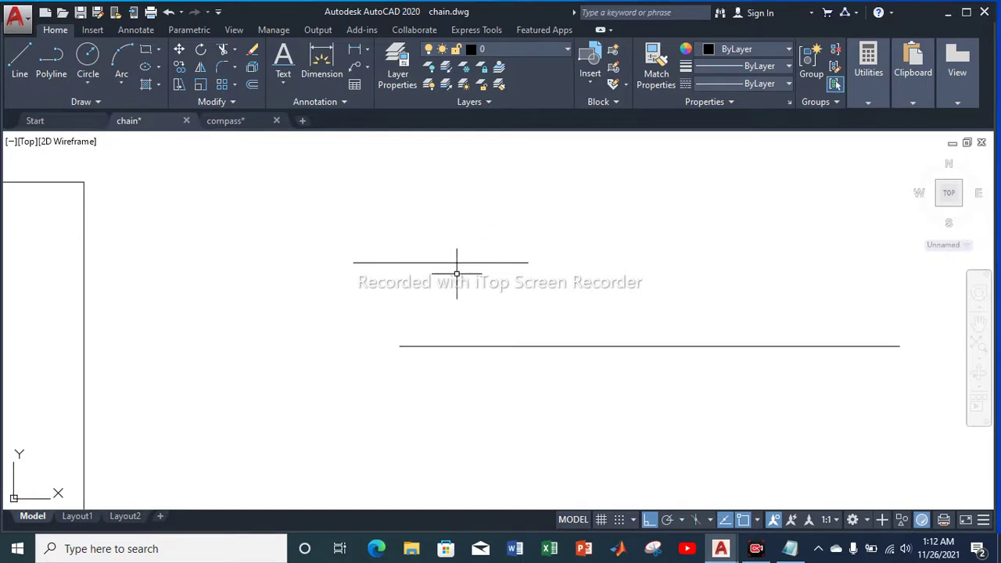
Select both test lines and delete them
click(467, 344)
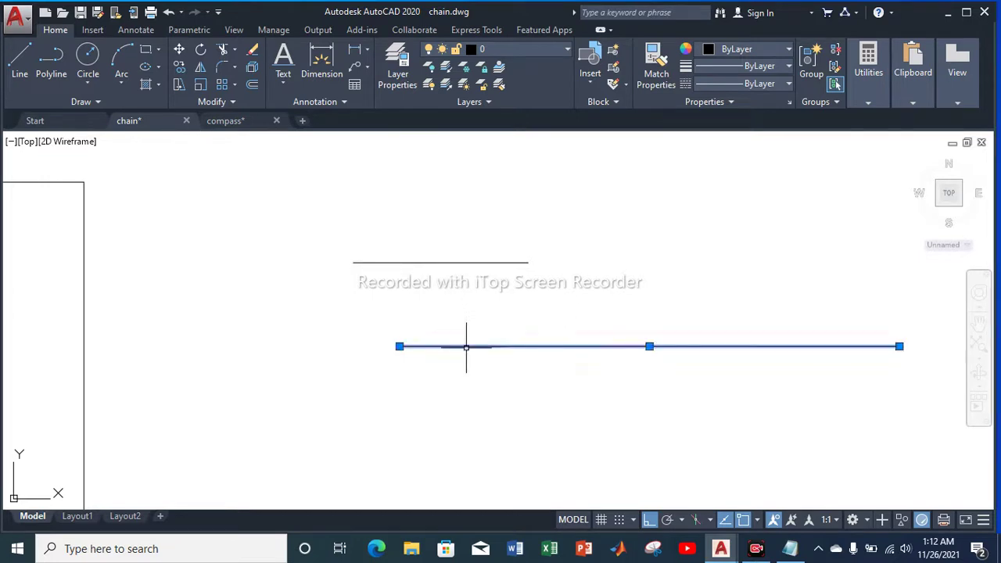
key(Escape)
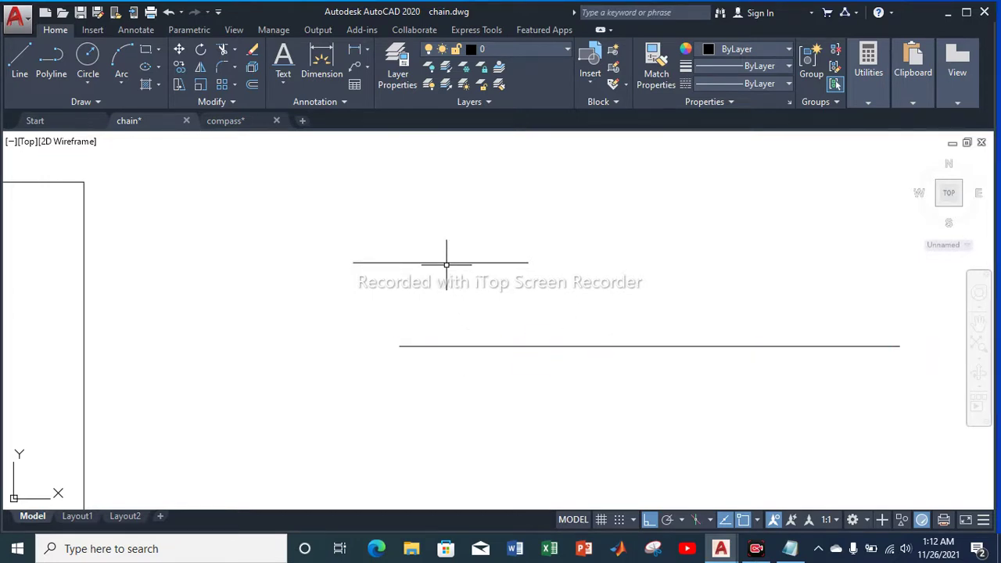
drag(553, 440, 428, 227)
key(Delete)
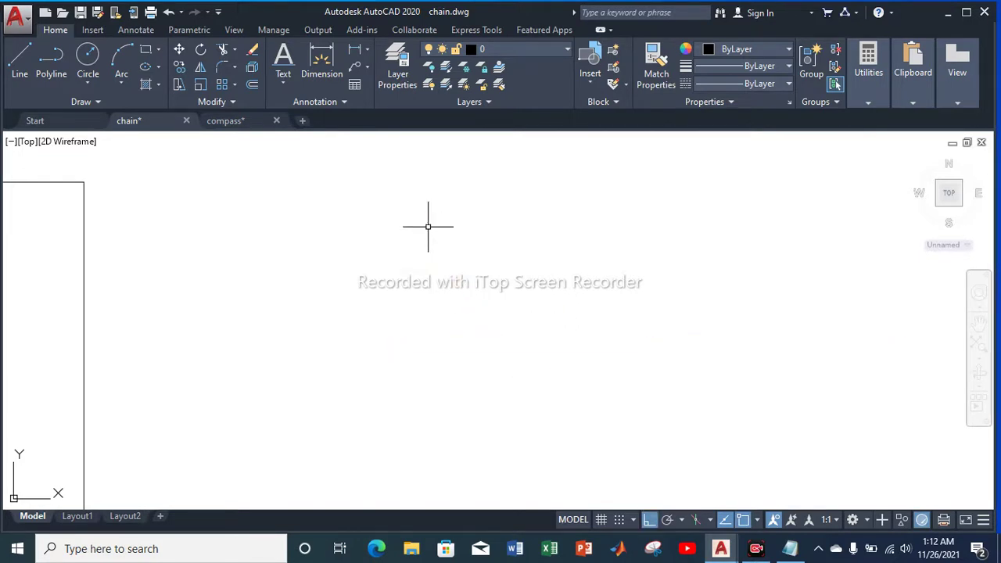
Switch between the compass and chain drawings, ending on the chain drawing
scroll(428, 226, down, 2)
scroll(438, 238, down, 3)
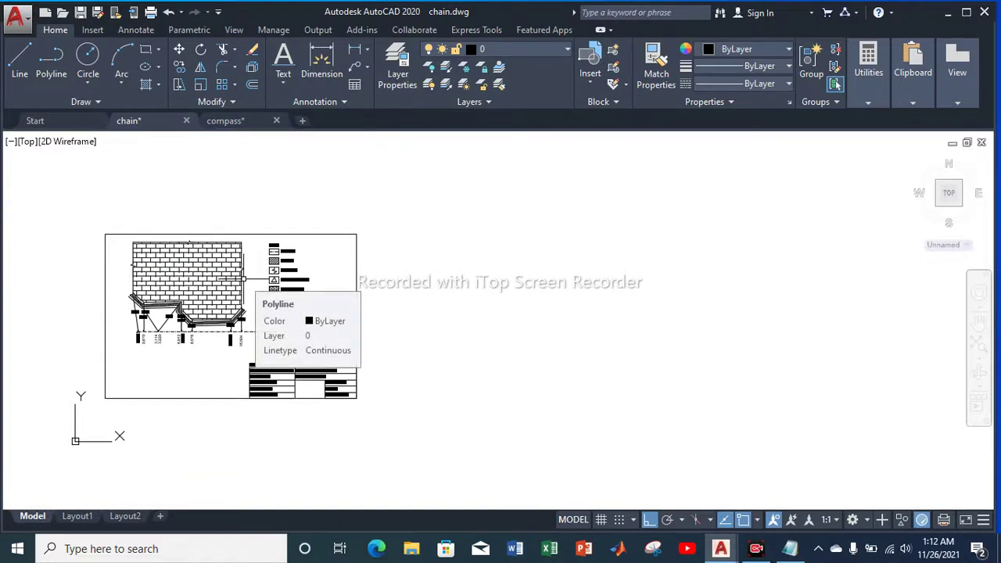
click(225, 120)
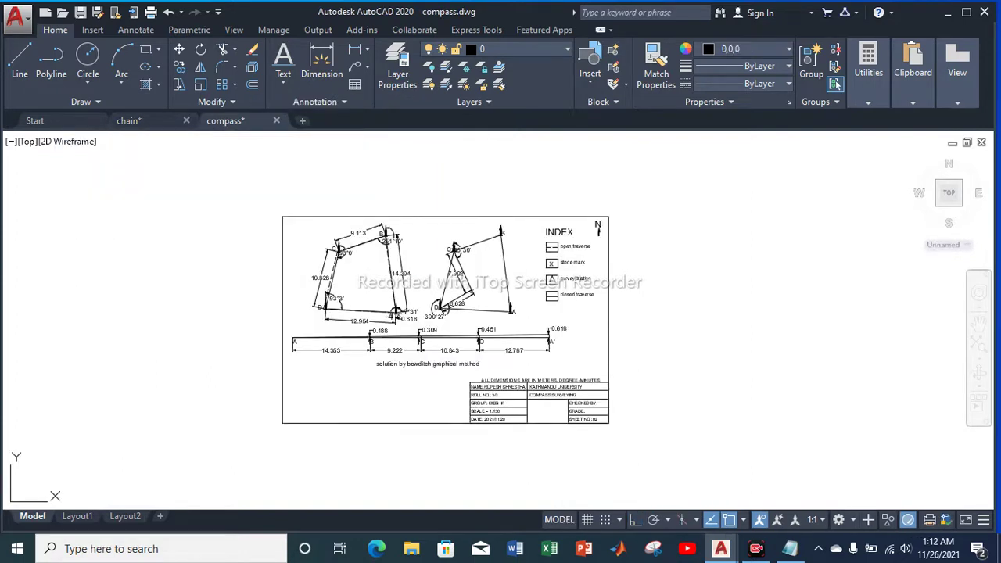
click(129, 120)
scroll(189, 282, up, 2)
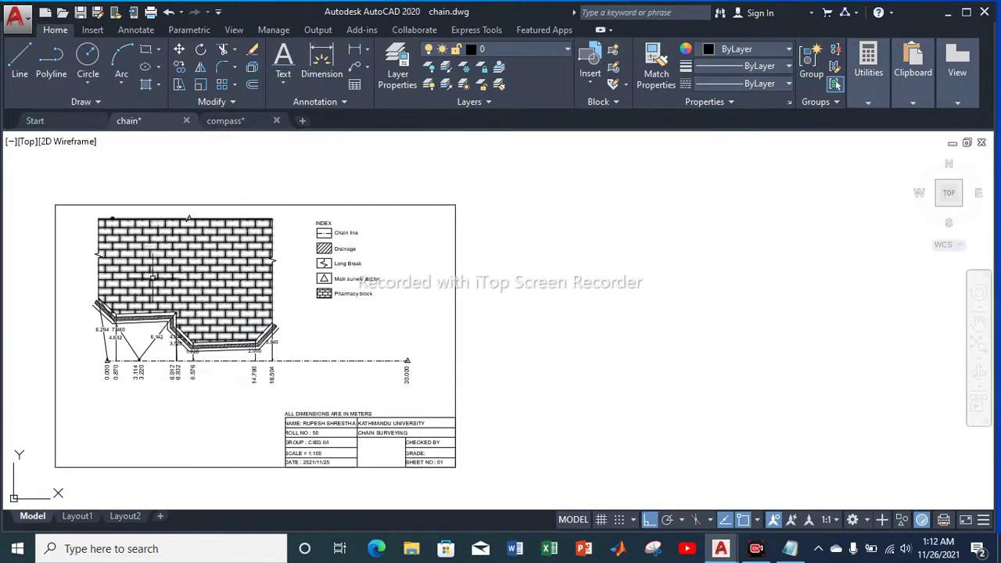
click(225, 120)
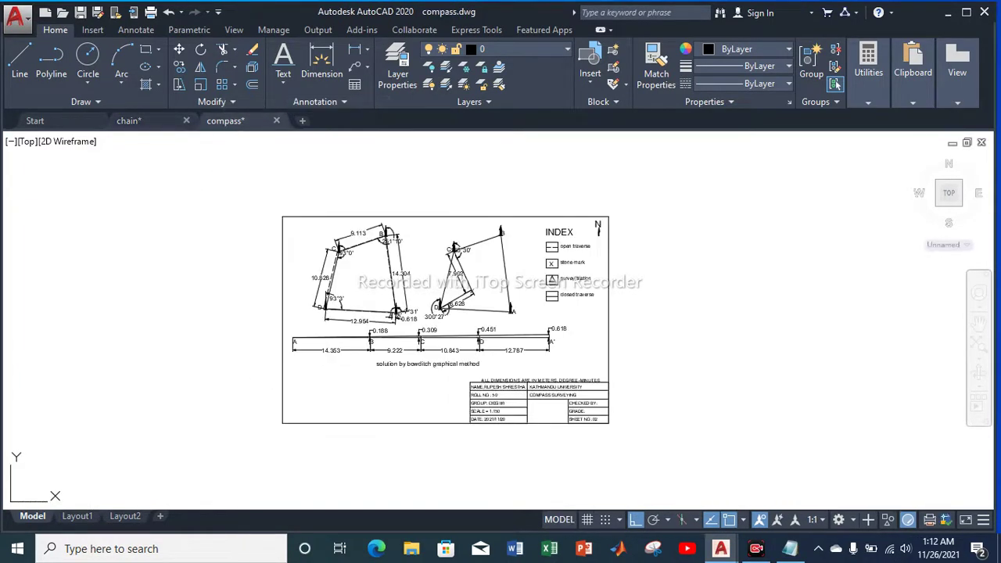
scroll(372, 282, up, 2)
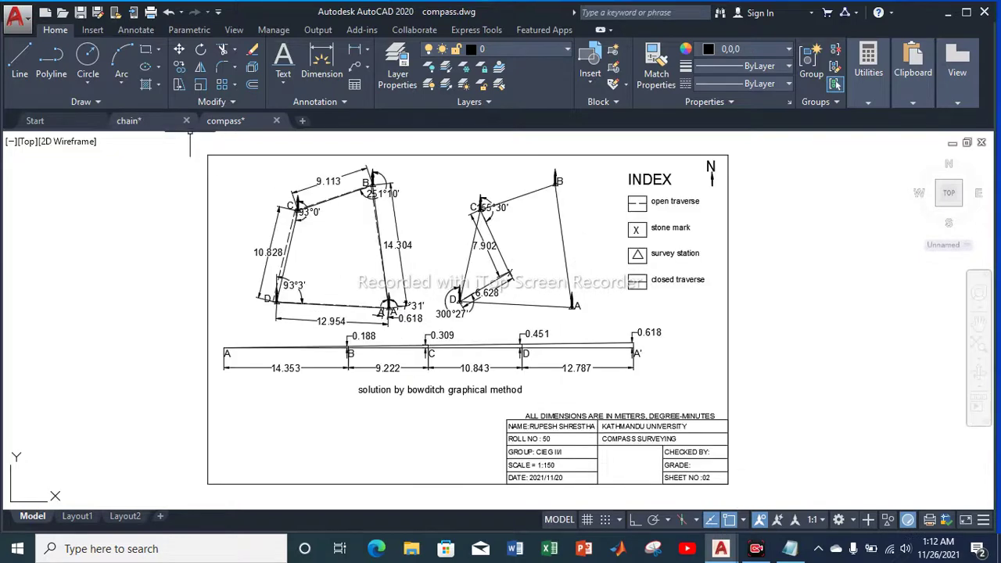
click(128, 121)
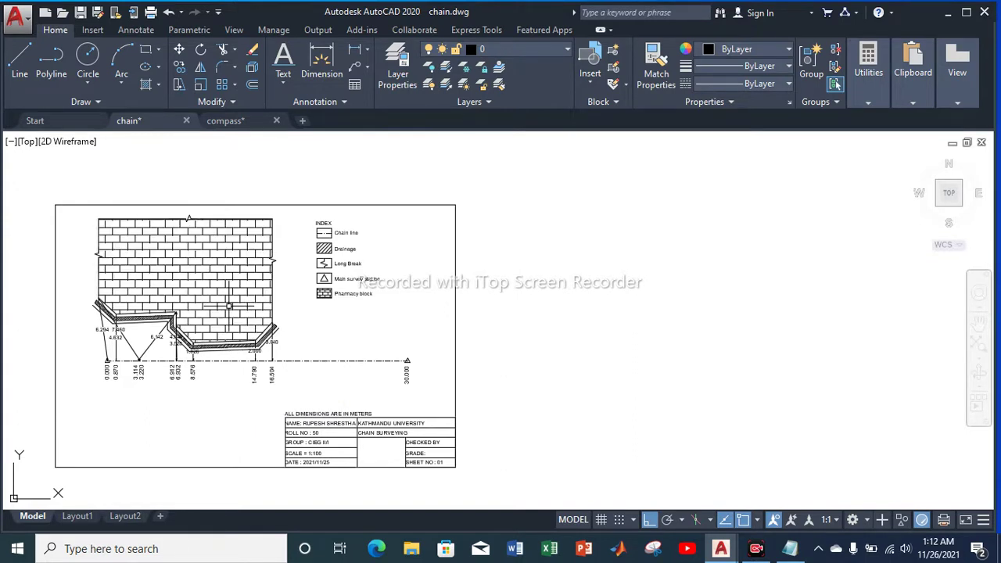
Start a plot using DWG To PDF.pc3 on ISO A3 (420.00 x 297.00 MM) paper
key(ctrl+p)
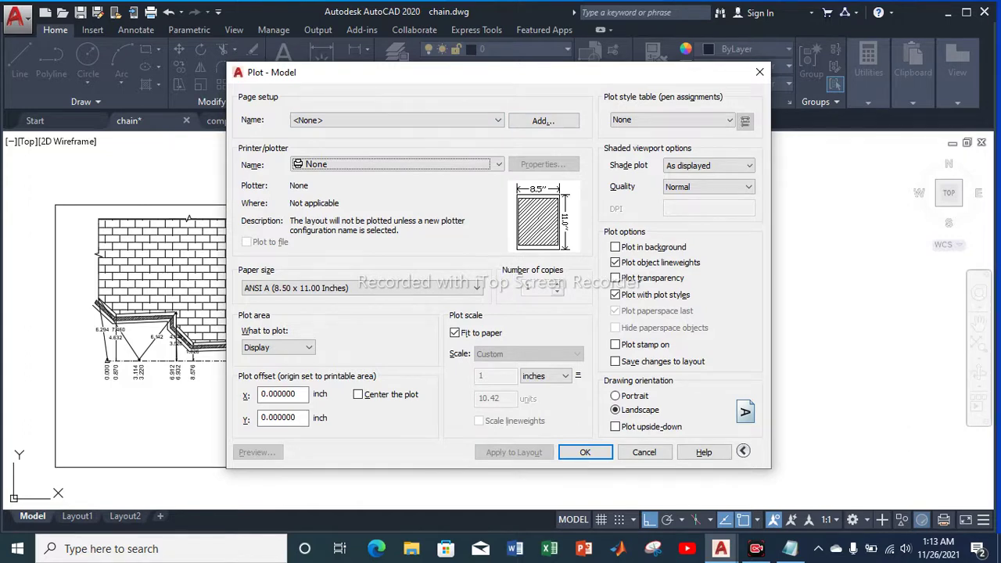
click(395, 164)
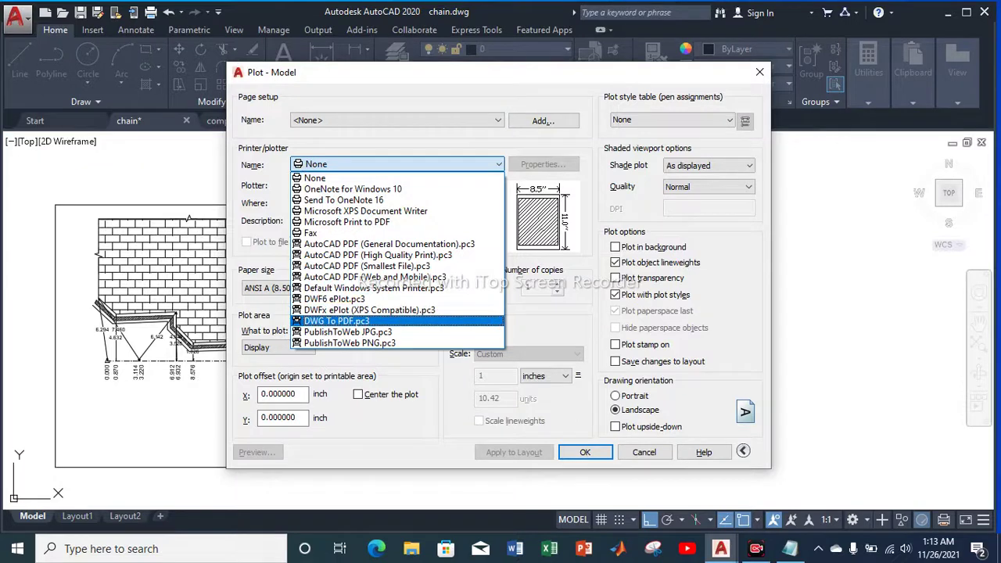
click(336, 321)
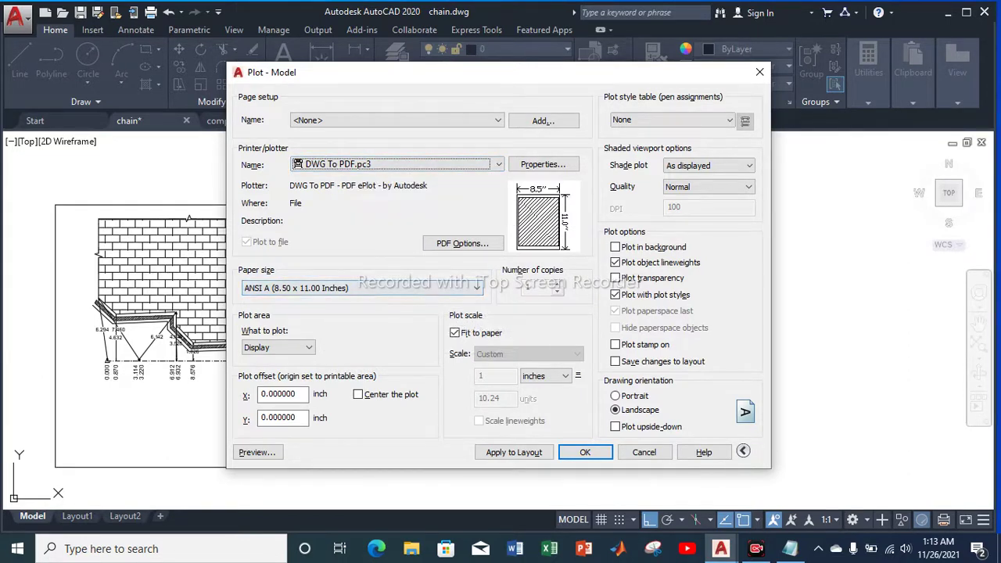
click(360, 288)
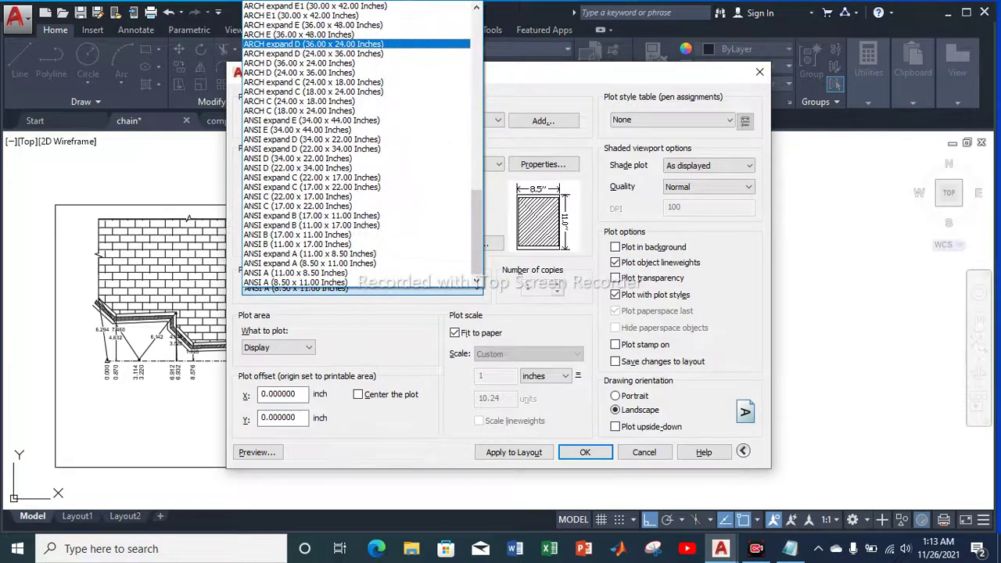
scroll(352, 226, up, 2)
scroll(356, 195, up, 2)
scroll(356, 195, up, 2)
scroll(356, 196, up, 1)
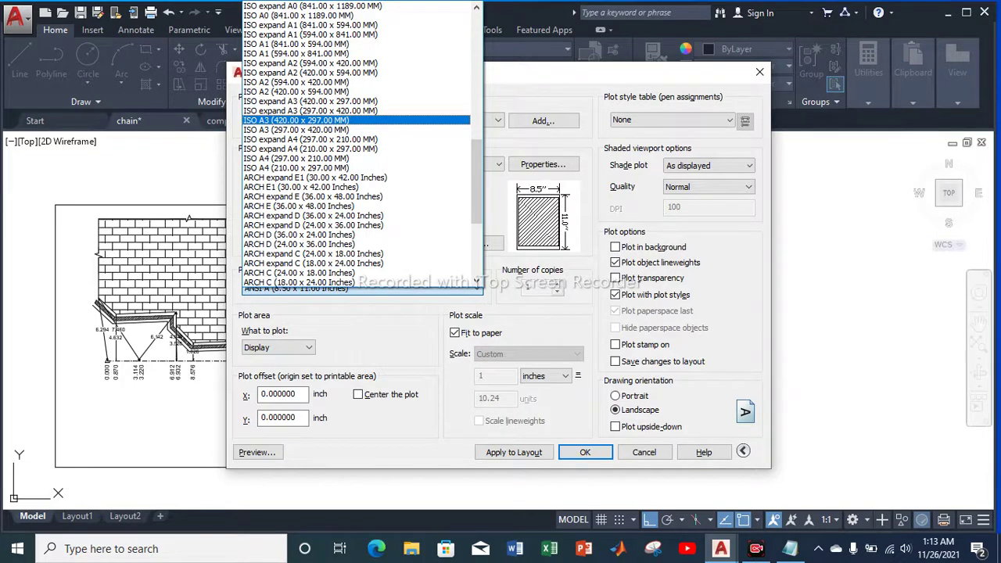
click(296, 119)
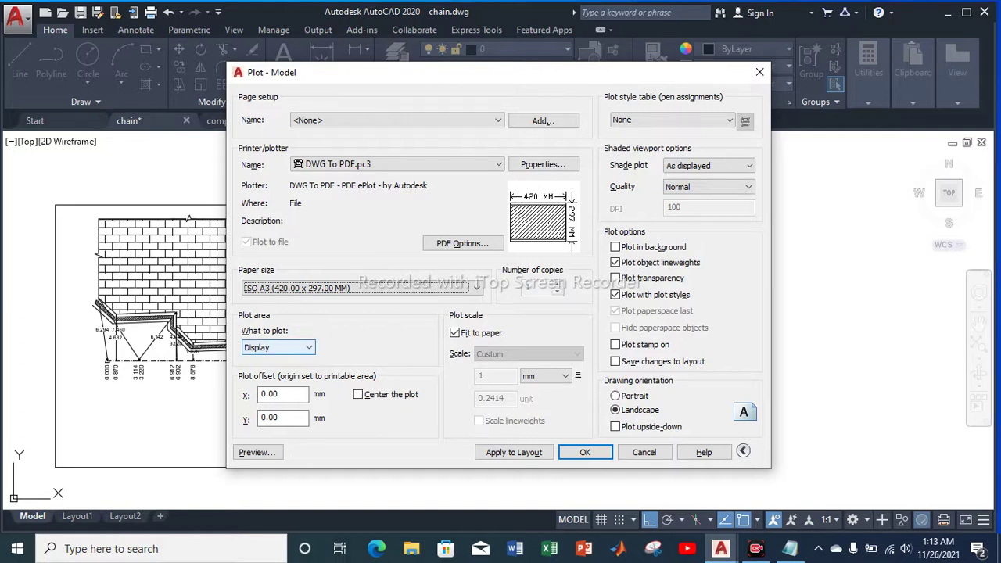
click(278, 348)
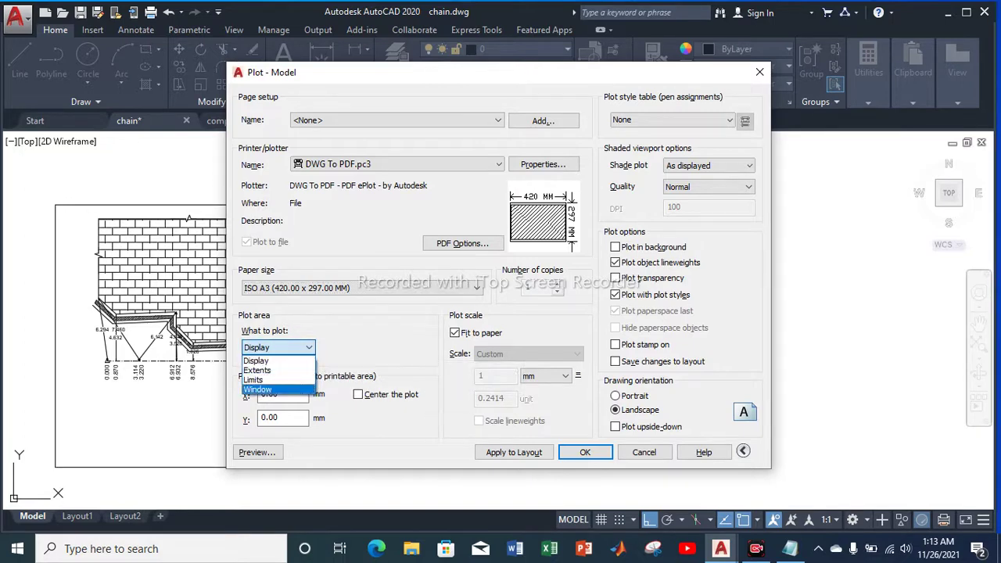
Plot a Window from the sheet border's top-left corner to its bottom-right corner
click(258, 388)
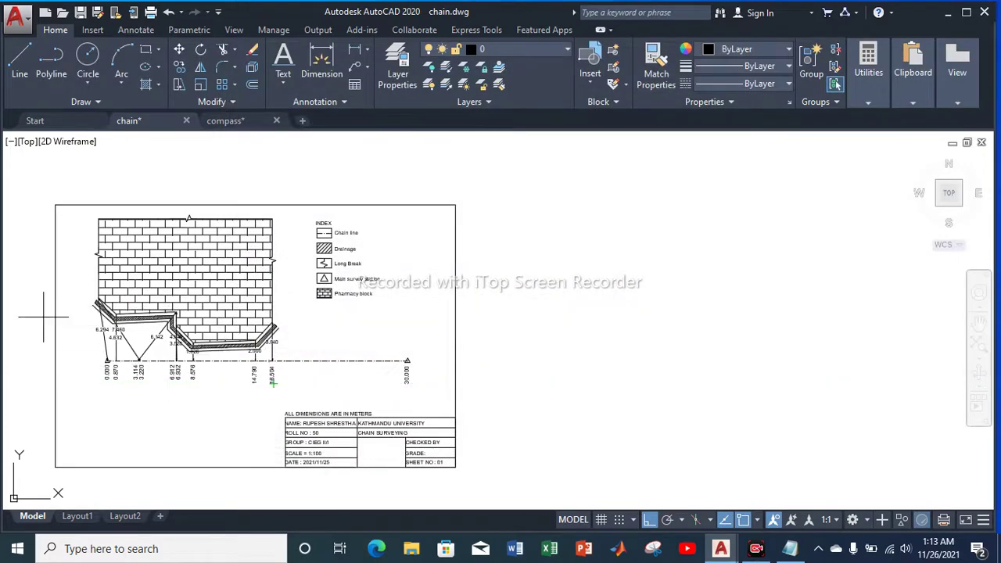
click(55, 205)
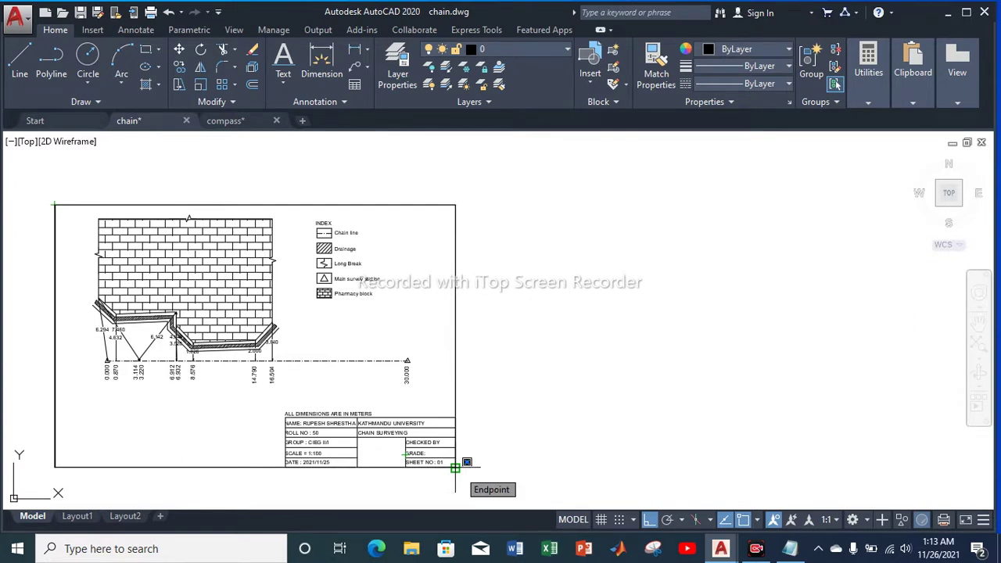
click(455, 467)
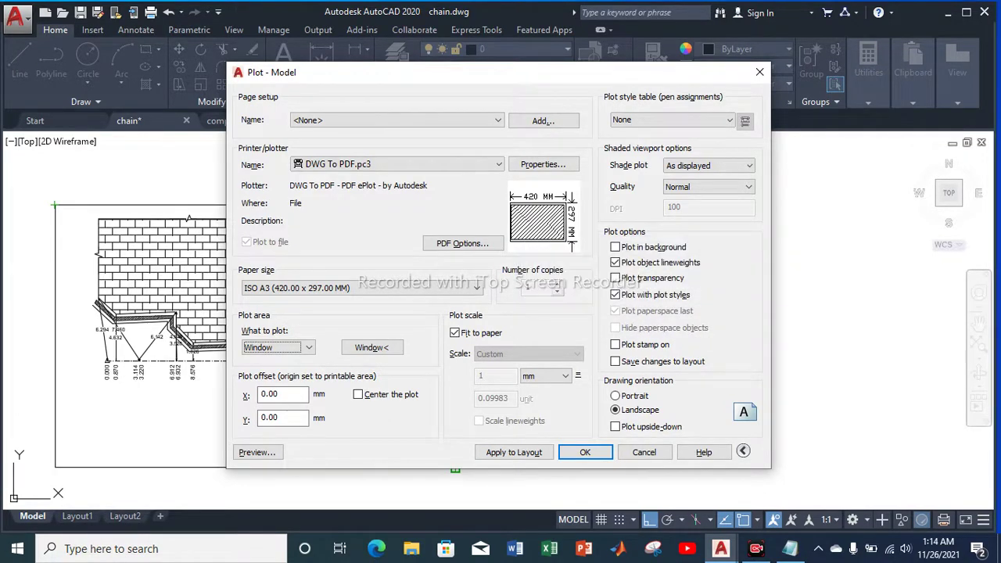
mouse_move(358, 394)
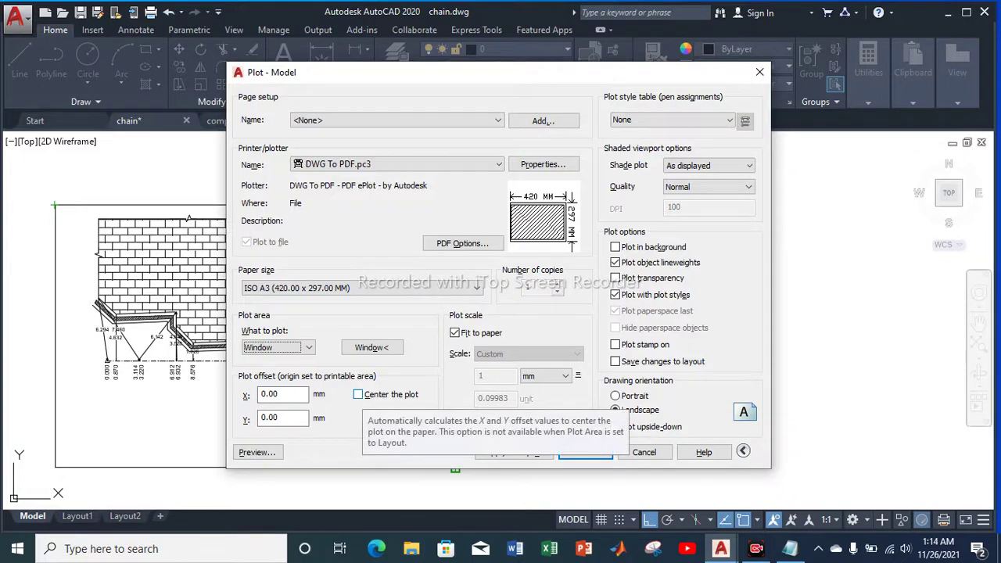
Turn on Center the plot and turn off Fit to paper
click(357, 394)
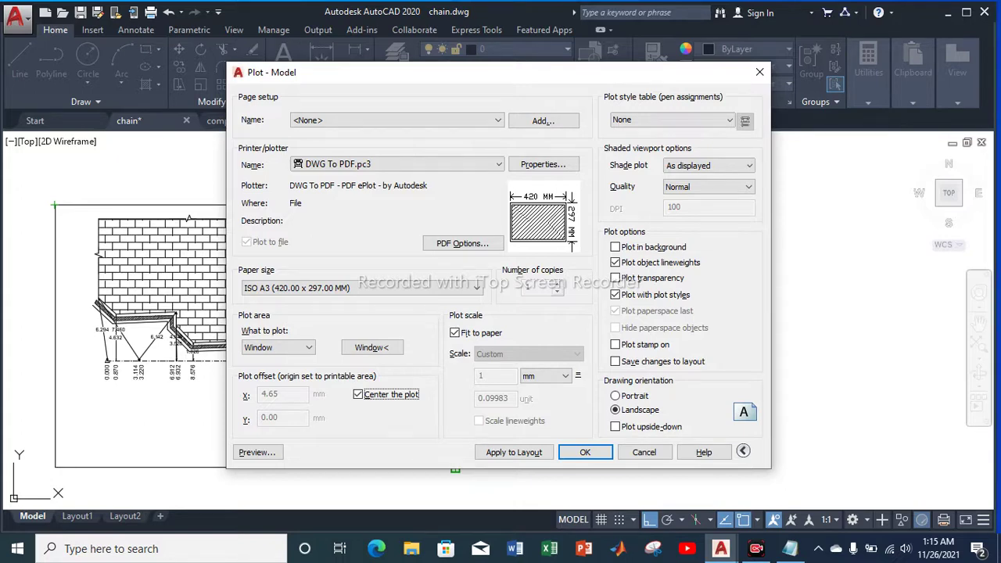
click(454, 333)
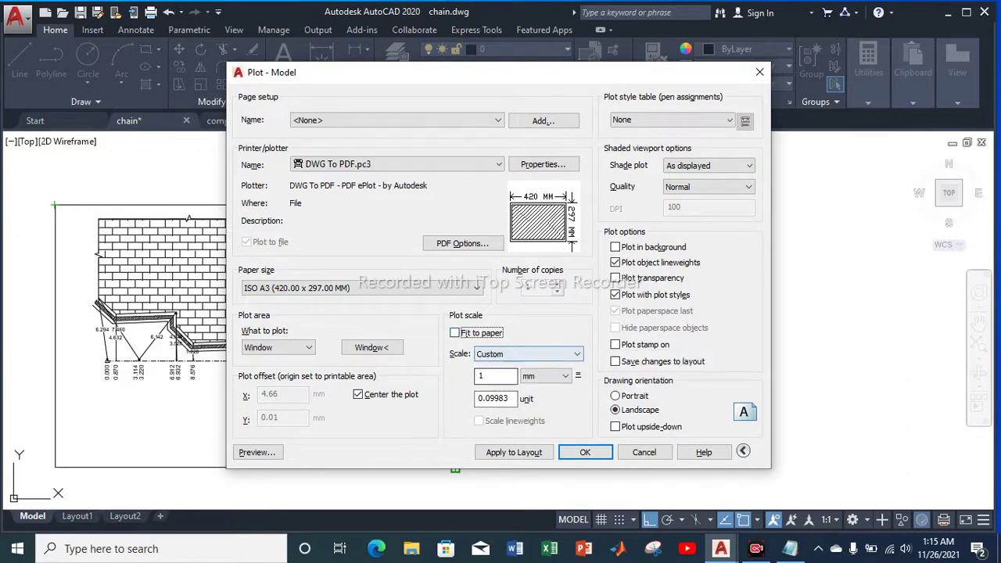
Choose 1:100 from the plot Scale list
click(528, 353)
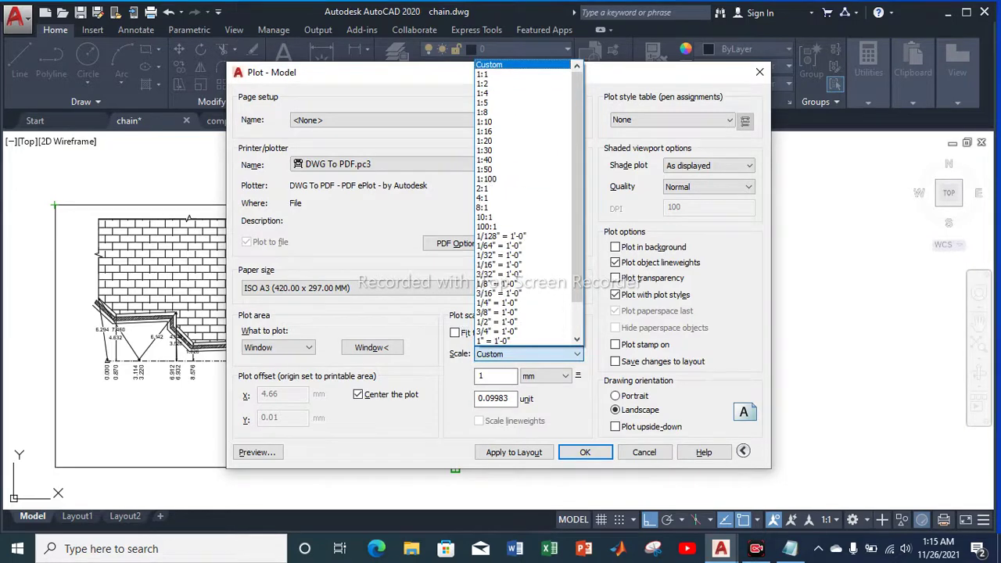
click(528, 353)
click(528, 354)
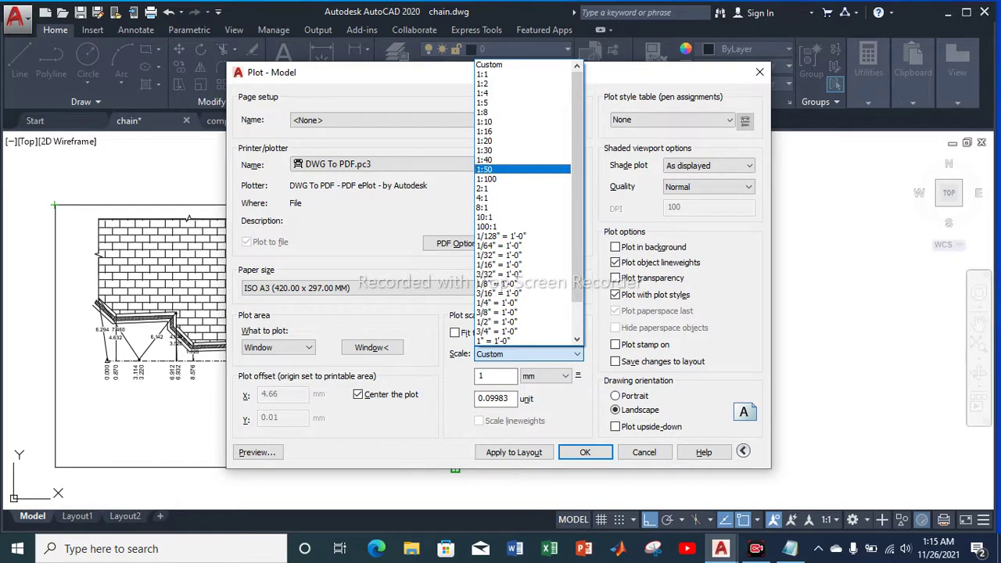
click(501, 179)
click(528, 354)
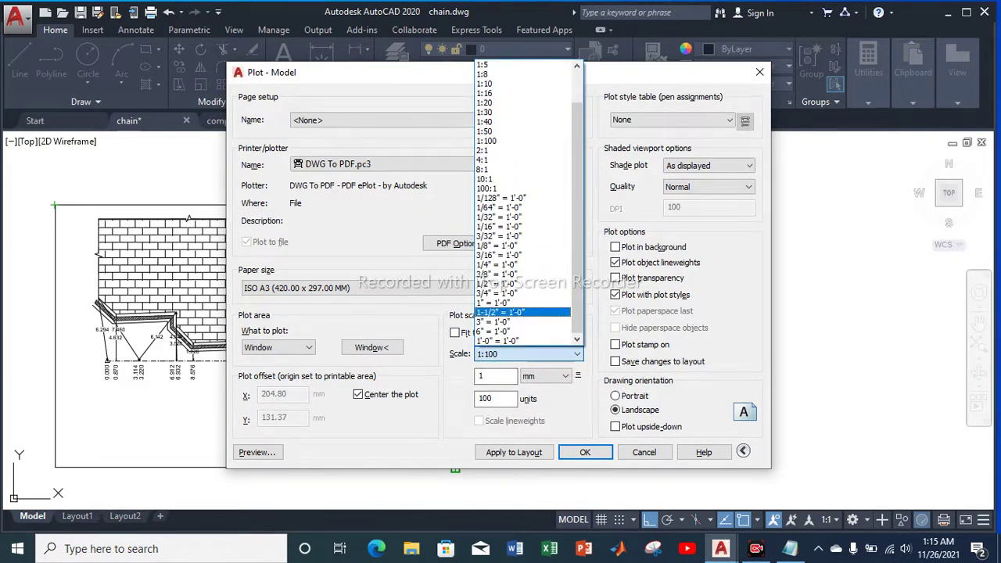
scroll(522, 204, up, 2)
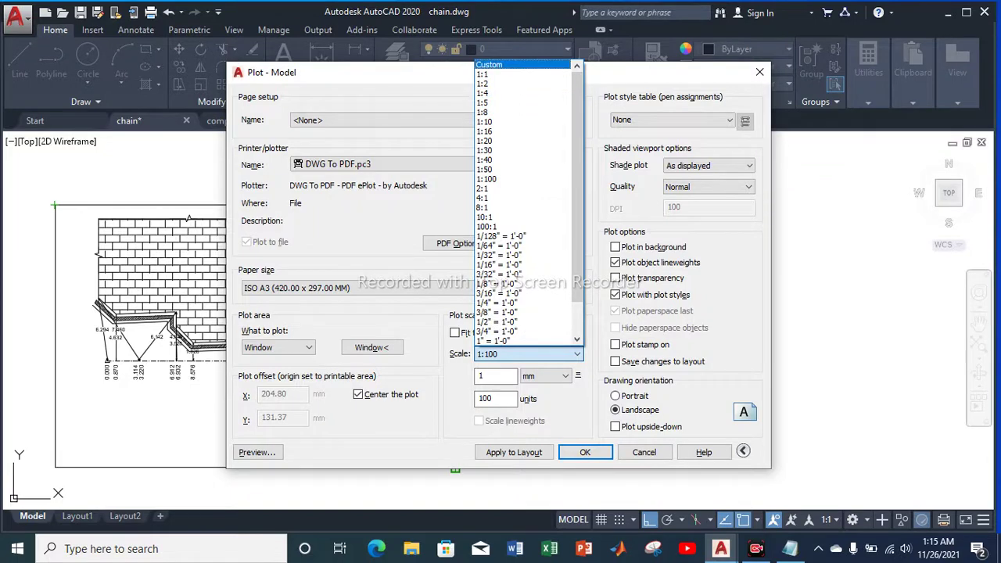
key(Escape)
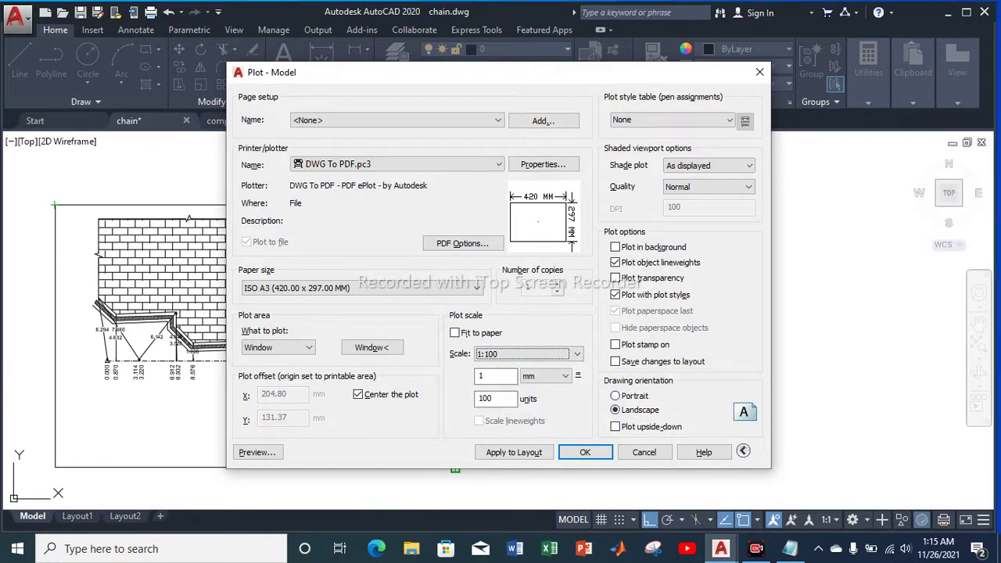
Shift the Plot dialog aside and back, then bring up the Notepad scale notes
drag(469, 72, 600, 112)
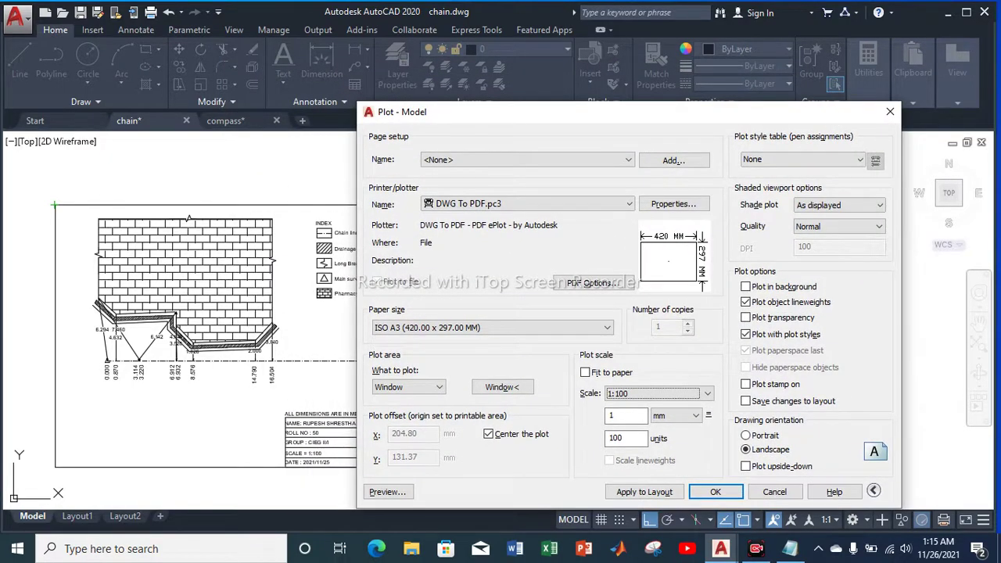
drag(489, 112, 348, 75)
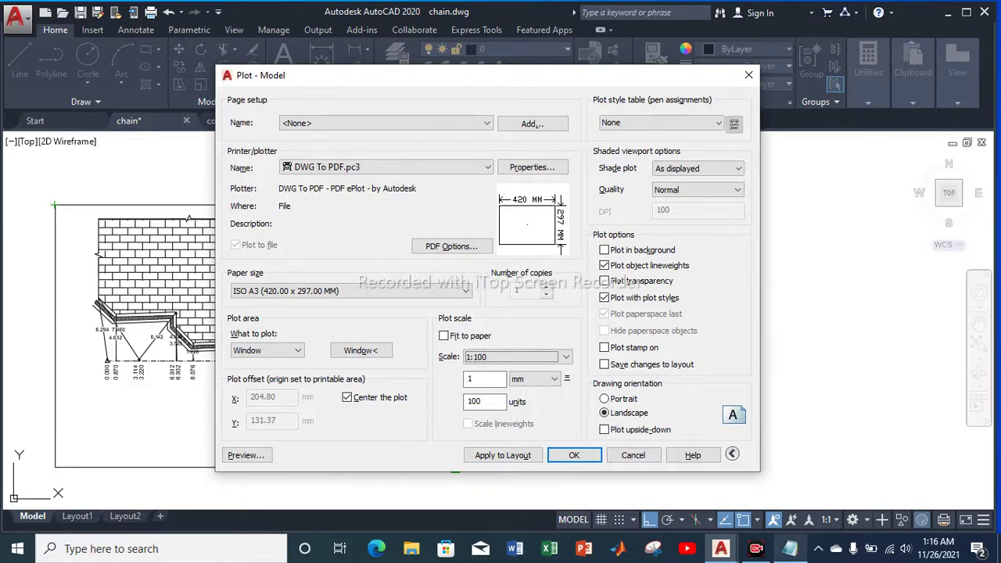
click(790, 549)
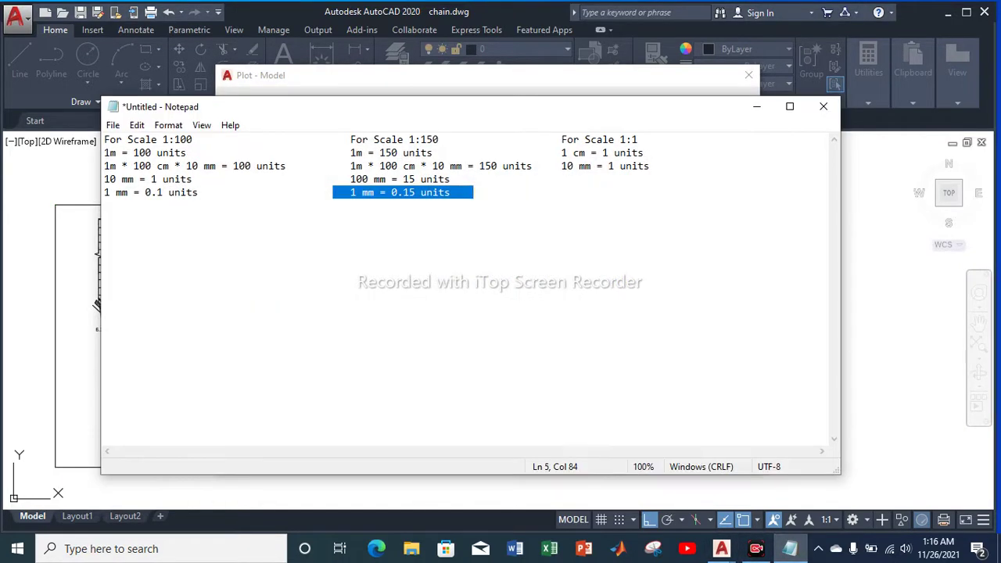
Highlight the 1:1 heading and the '1 cm = 1 units' line in Notepad, then minimize it
click(591, 192)
drag(615, 139, 643, 140)
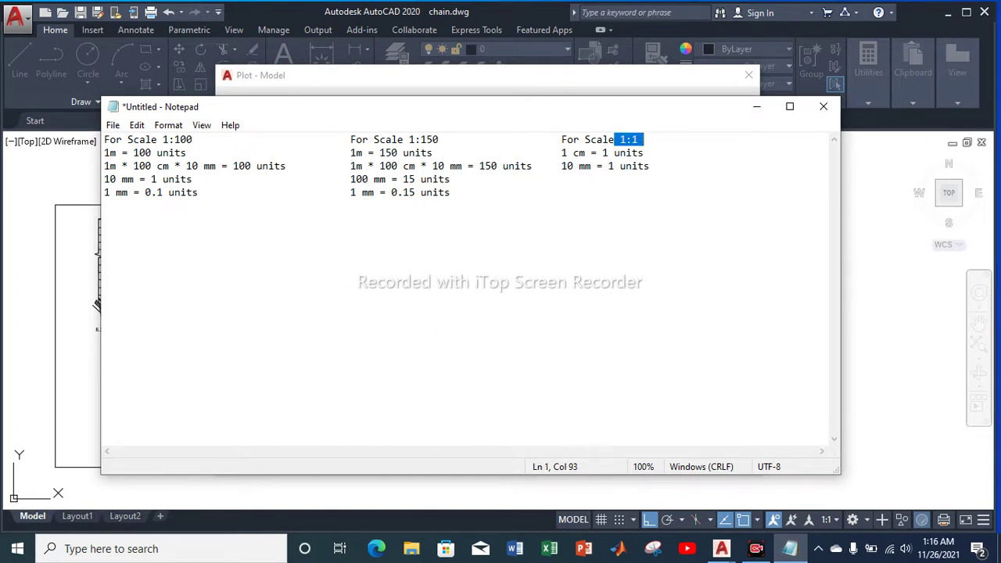
double_click(579, 153)
click(592, 191)
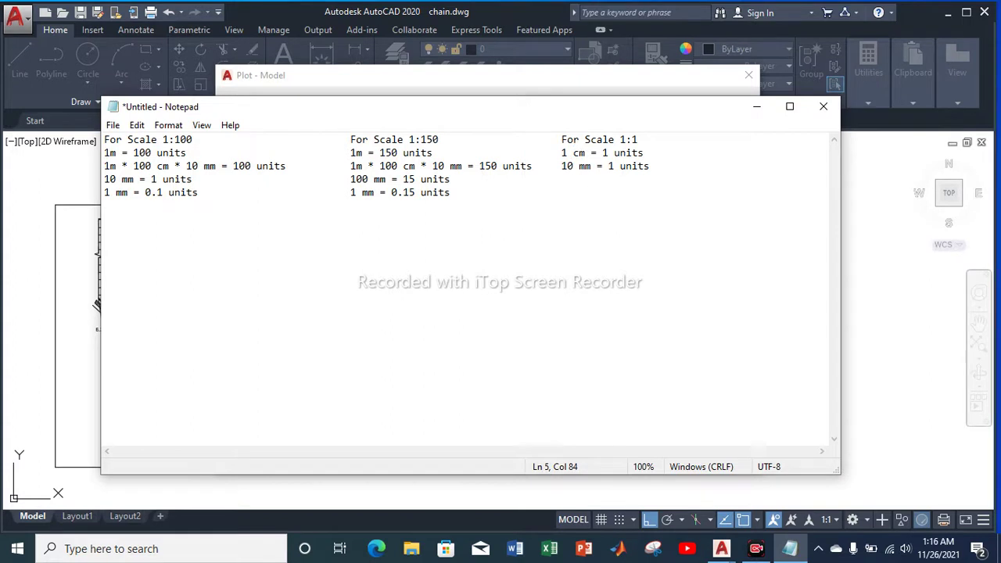
drag(557, 153, 643, 152)
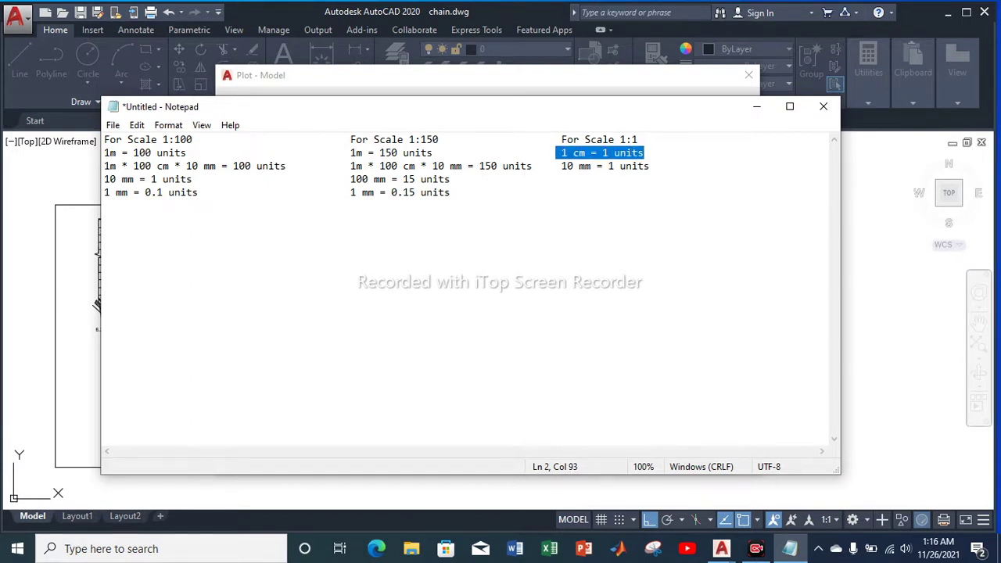
click(572, 152)
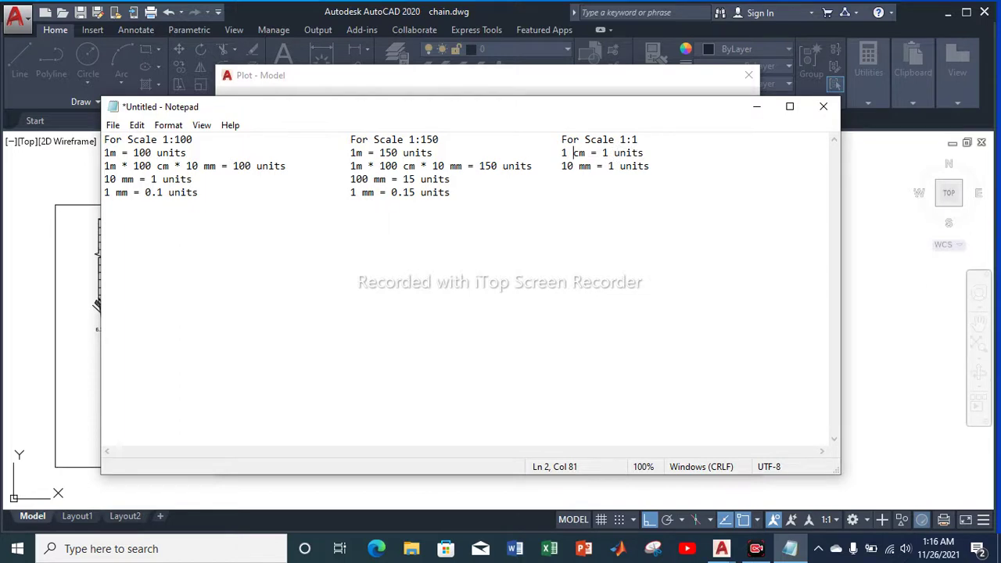
click(757, 107)
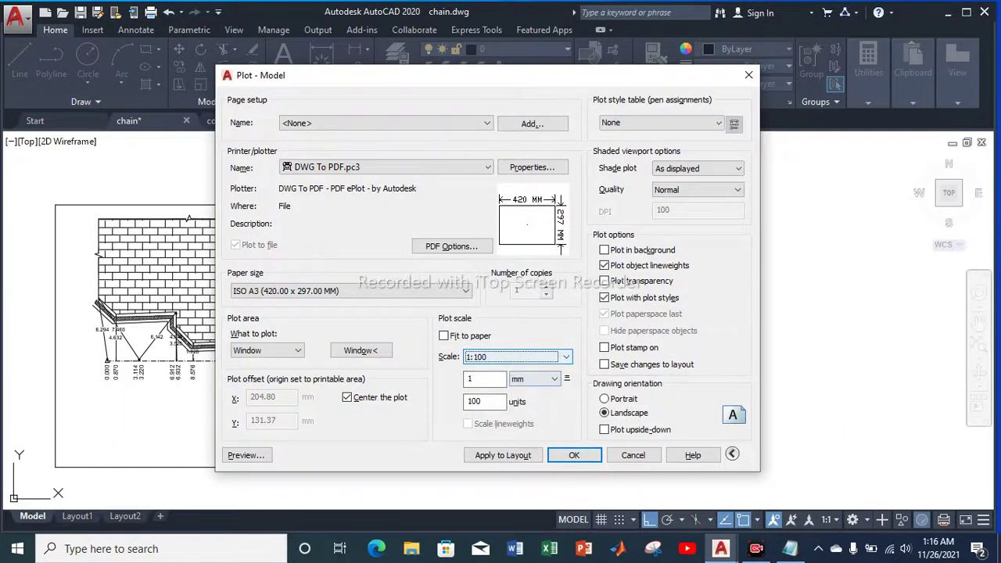
click(547, 378)
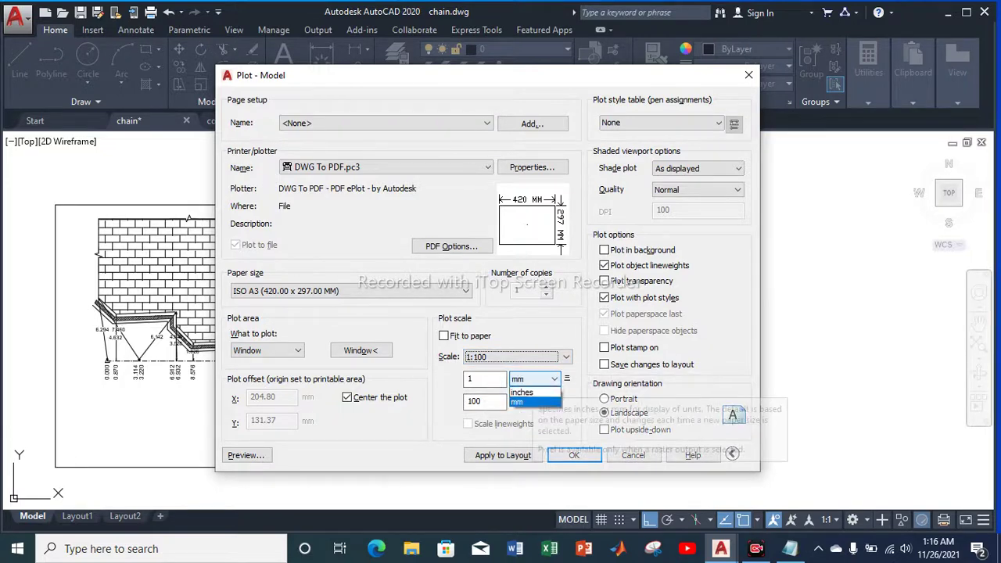
click(522, 392)
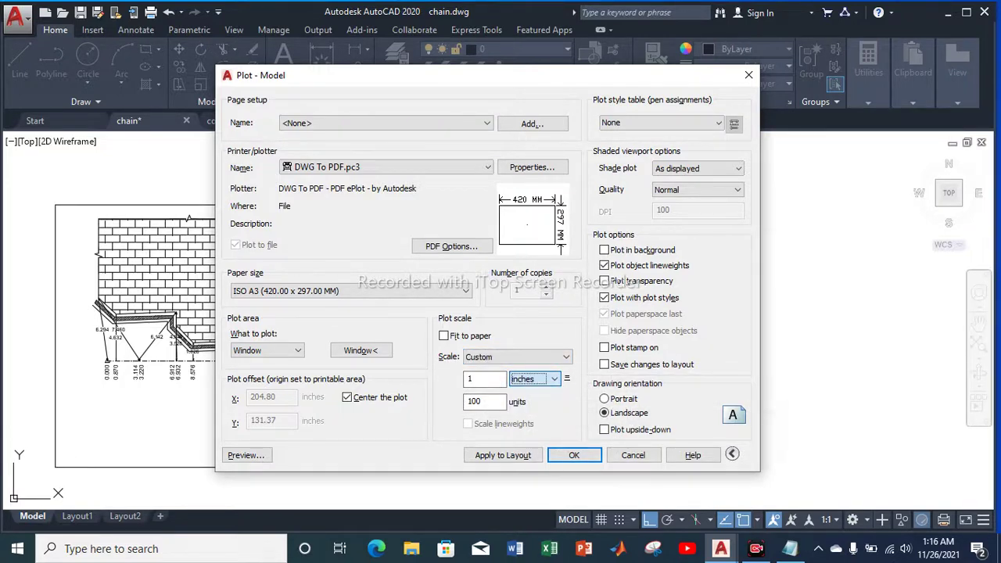
click(548, 379)
click(522, 402)
click(548, 378)
click(523, 402)
click(547, 378)
click(523, 392)
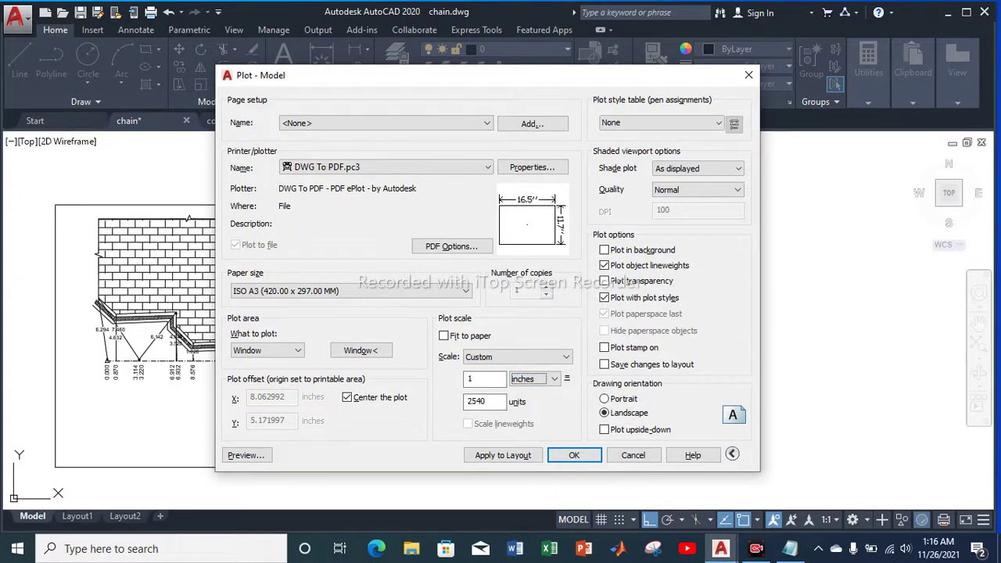
click(554, 378)
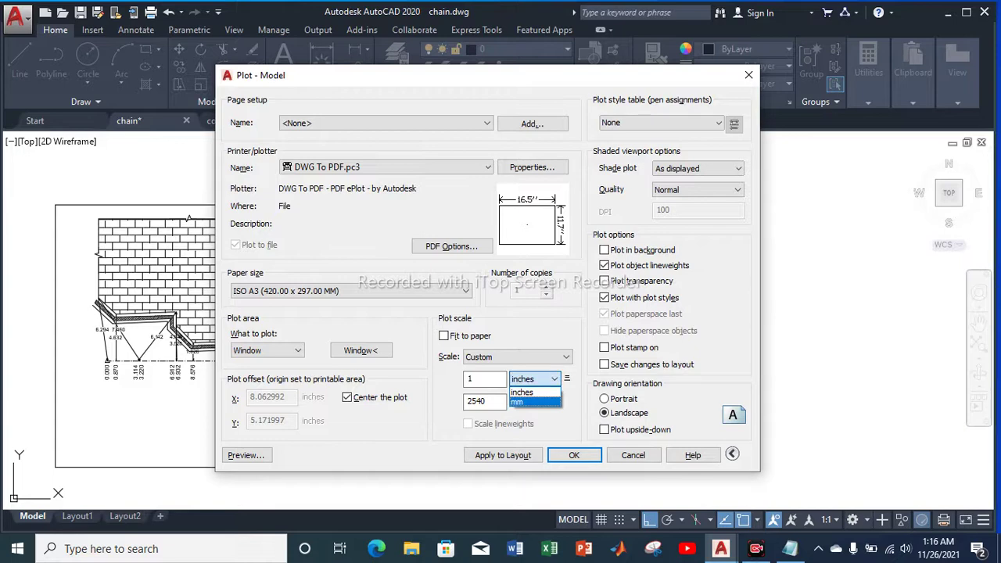
click(517, 402)
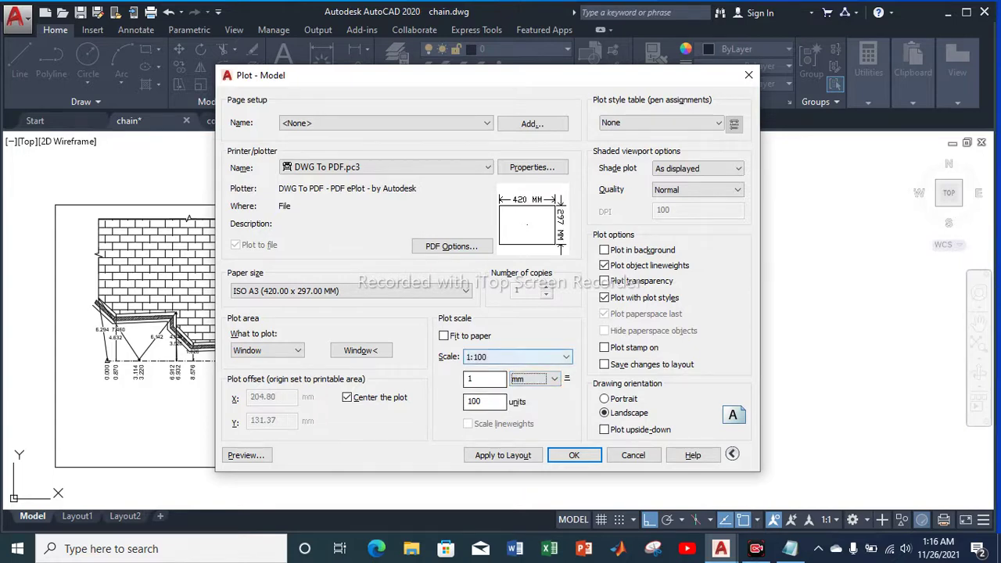
key(alt+Tab)
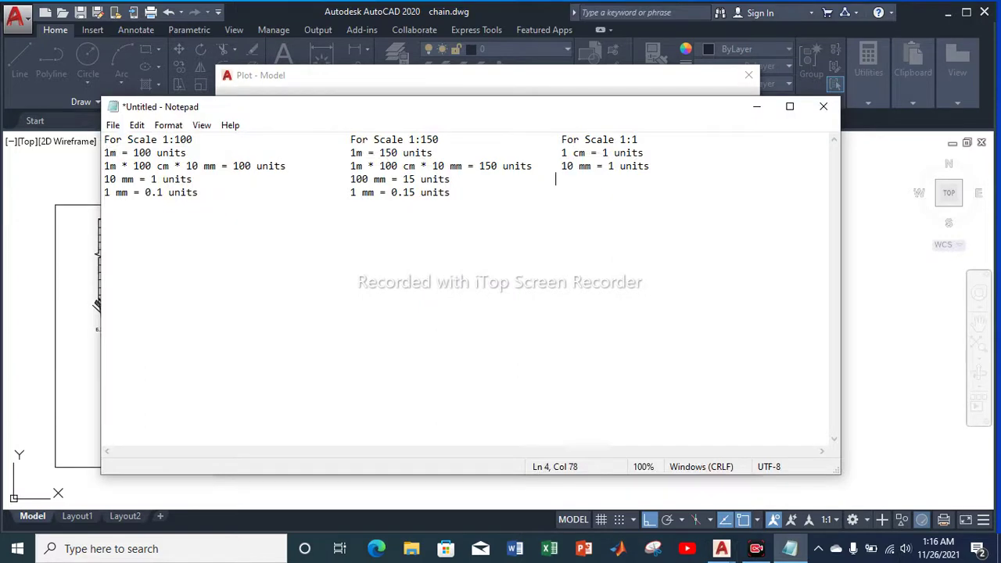
drag(614, 139, 639, 139)
click(106, 205)
drag(620, 140, 638, 139)
click(106, 205)
drag(550, 152, 644, 152)
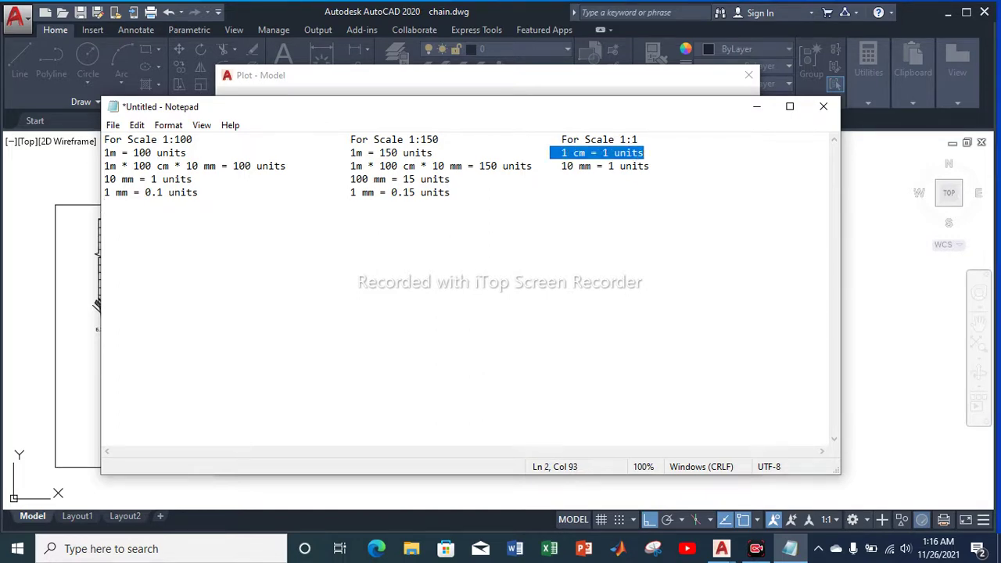
click(643, 153)
double_click(579, 153)
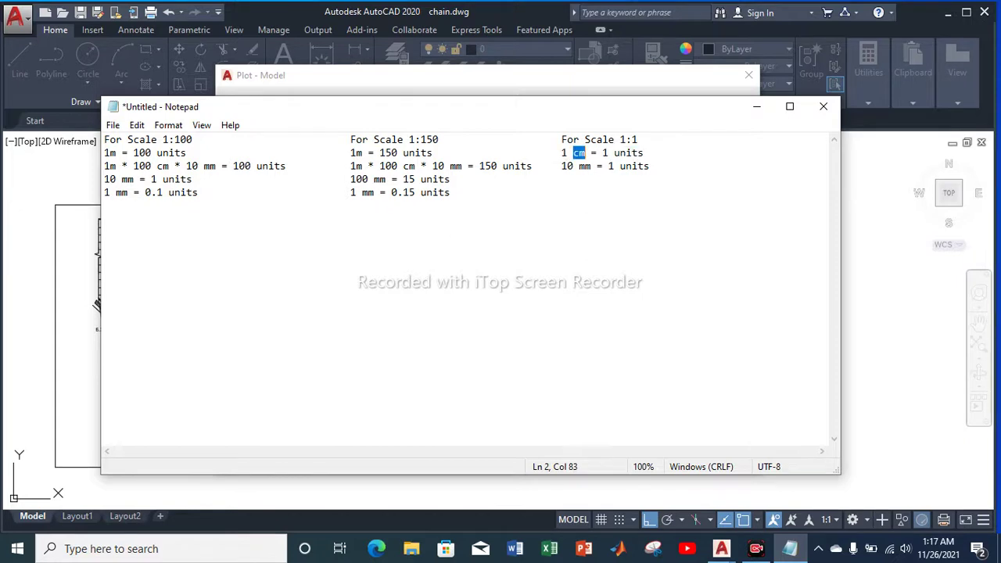
drag(557, 165, 650, 166)
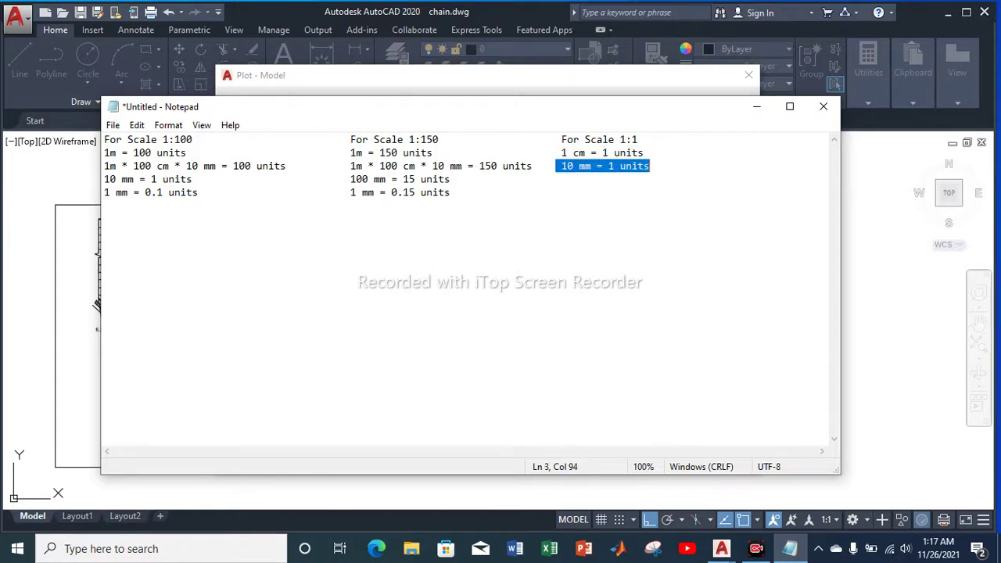
click(650, 165)
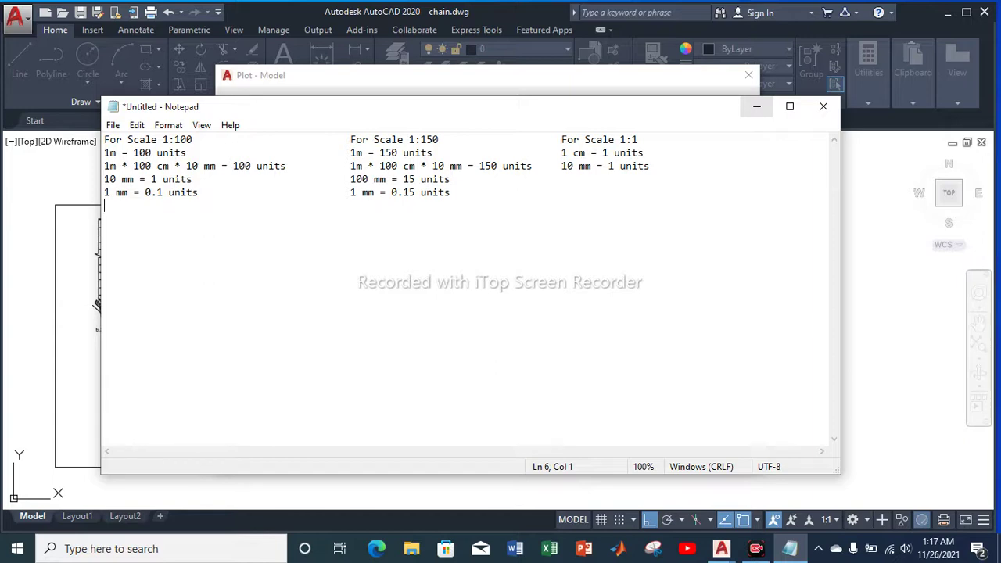
click(757, 107)
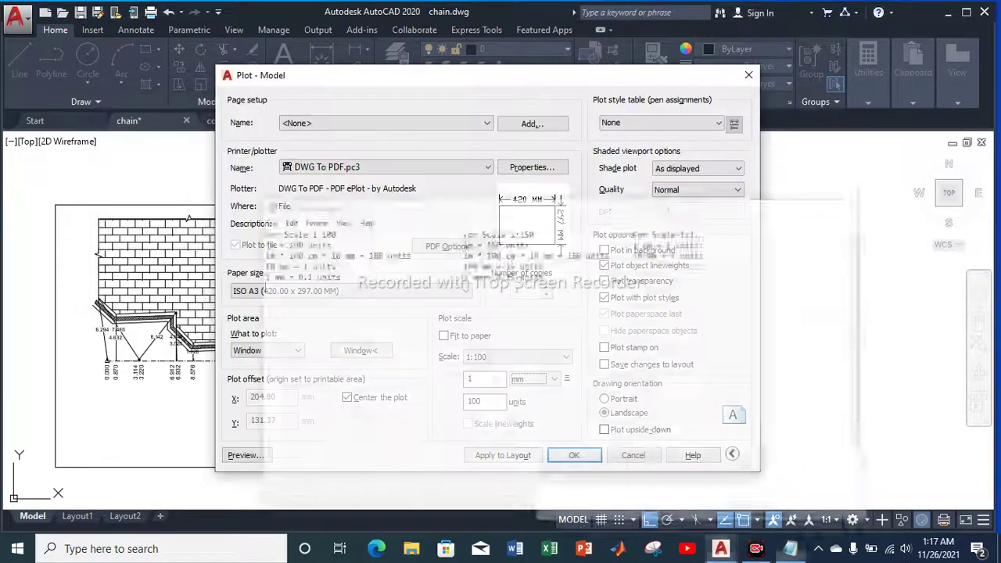
Enter a plot scale of 10 mm = 1 unit, accept the warning, and preview the plot
key(shift+Tab)
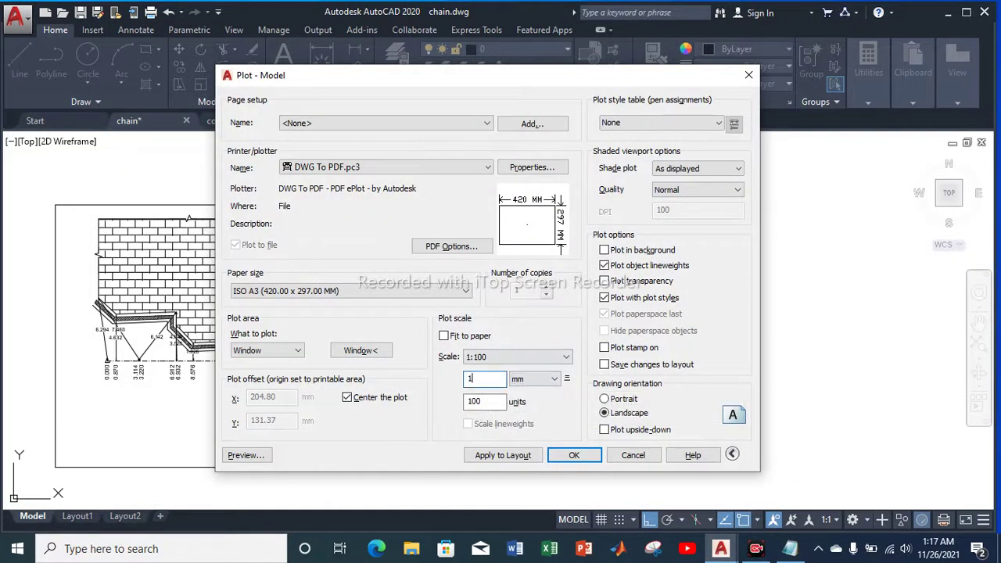
text(0)
key(Tab)
text(1)
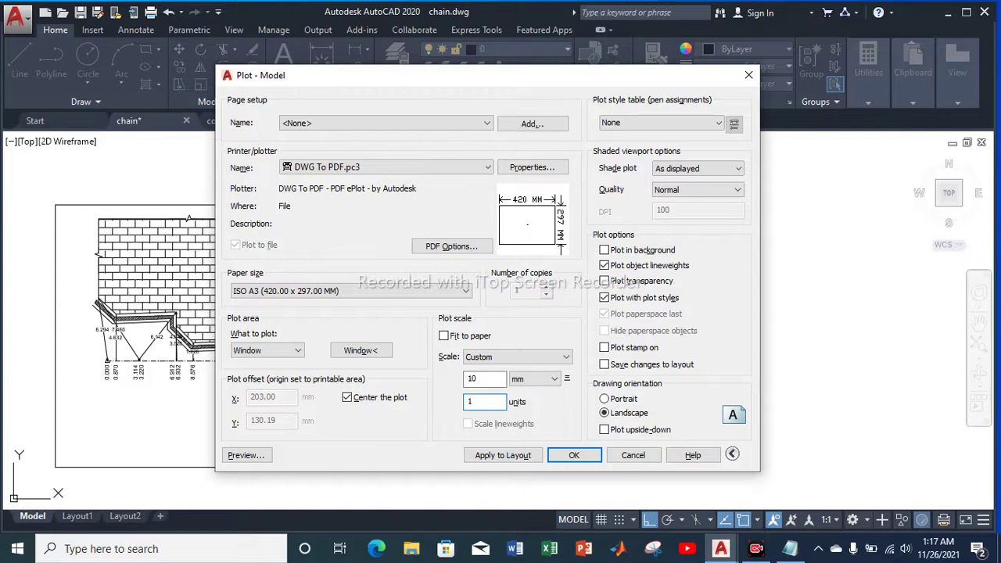
key(Return)
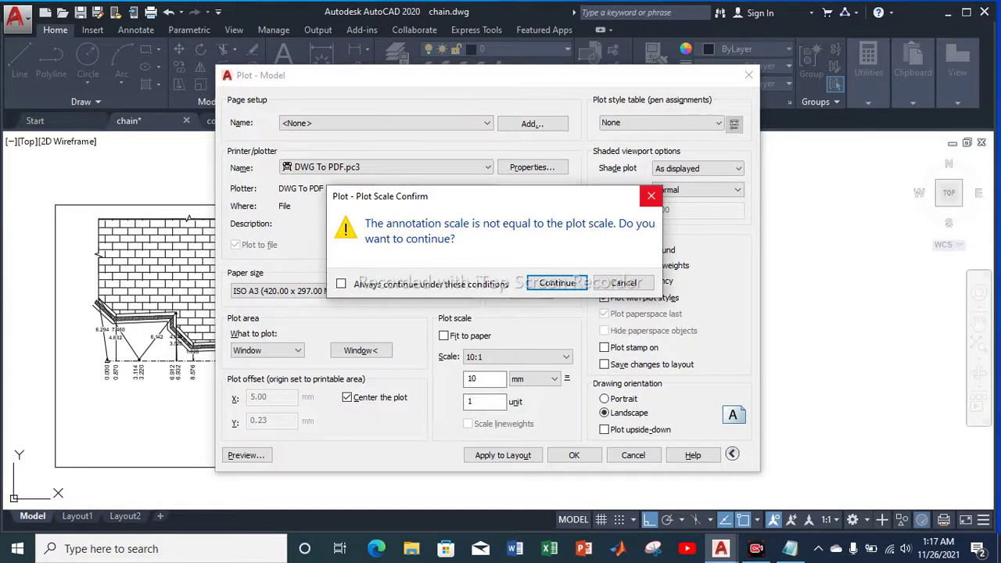
key(Return)
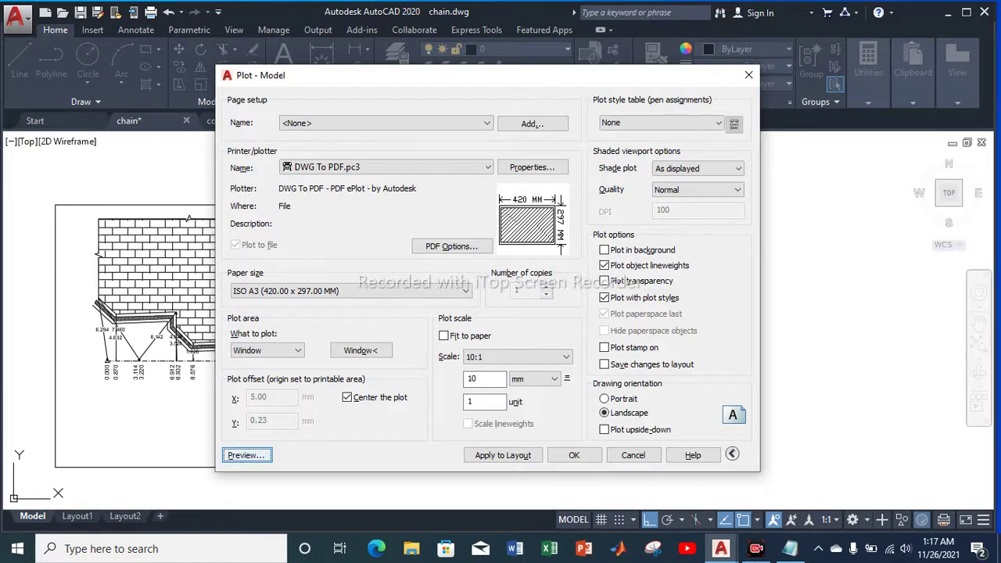
click(248, 455)
Accept the scale warning, zoom around the 10:1 chain sheet preview, and close it
click(558, 282)
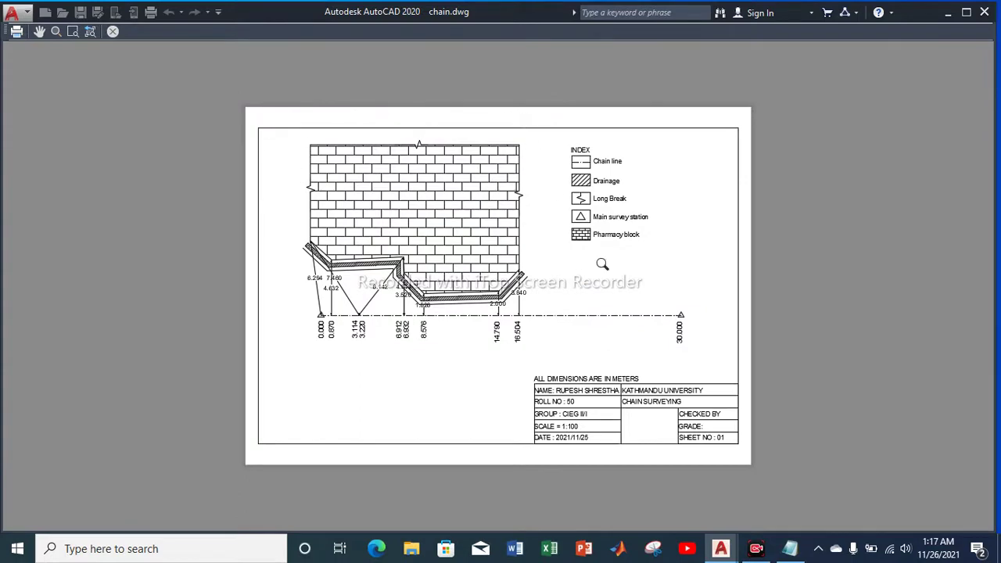
scroll(389, 282, up, 5)
scroll(388, 281, down, 3)
scroll(438, 297, down, 2)
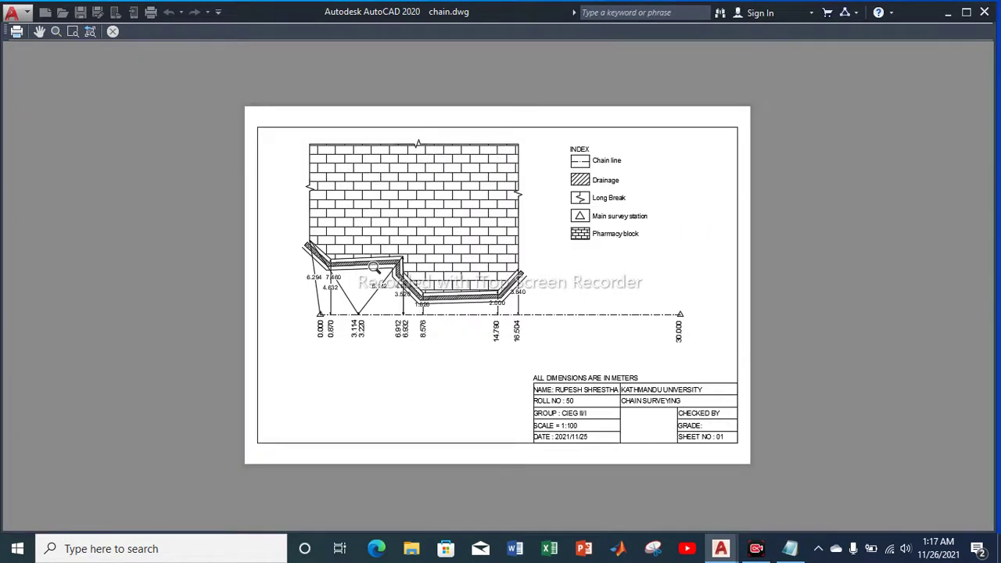
scroll(460, 310, up, 2)
scroll(458, 429, down, 2)
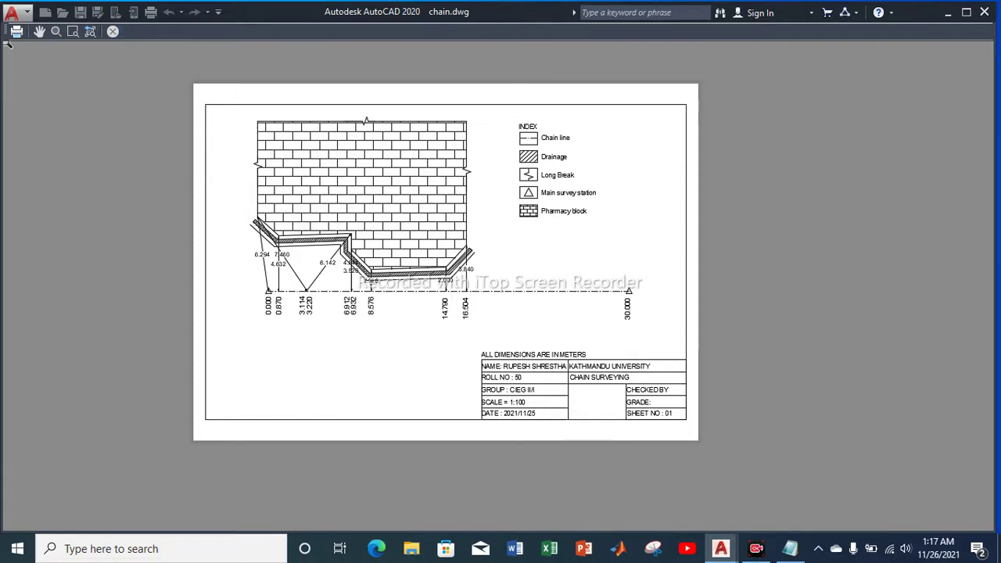
key(Escape)
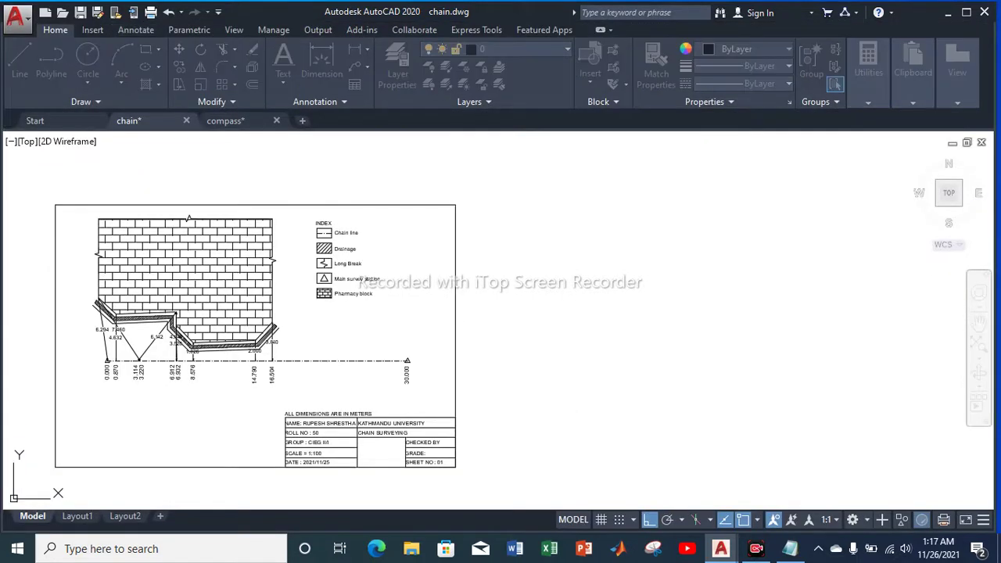
Confirm the plot, save it as chain-Model.pdf, then open the compass drawing
key(Return)
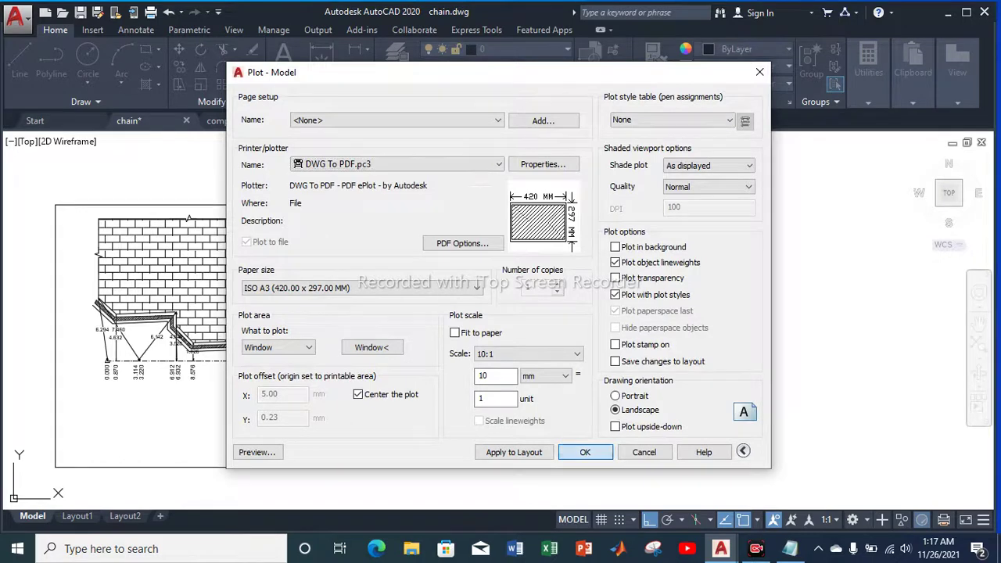
key(Return)
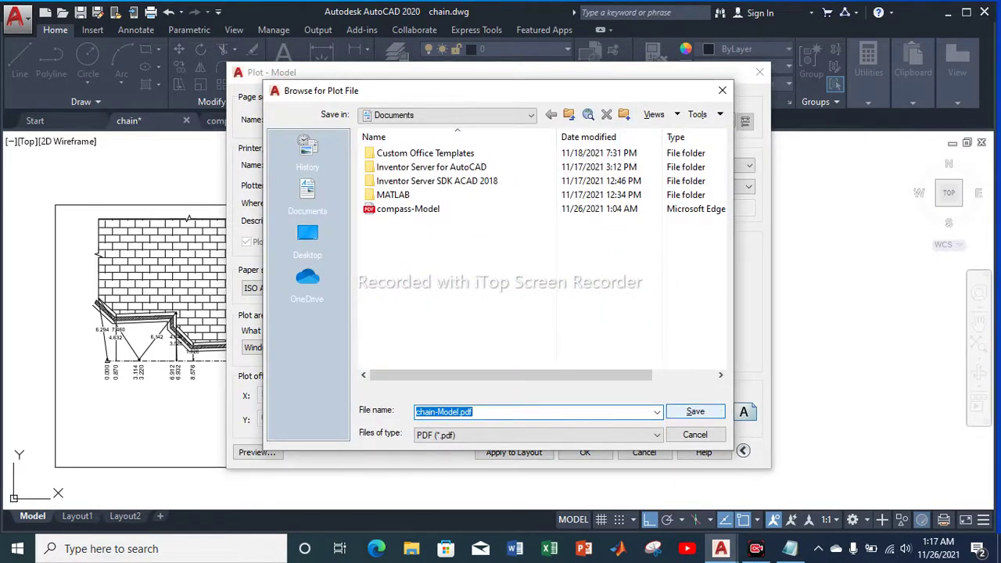
click(695, 412)
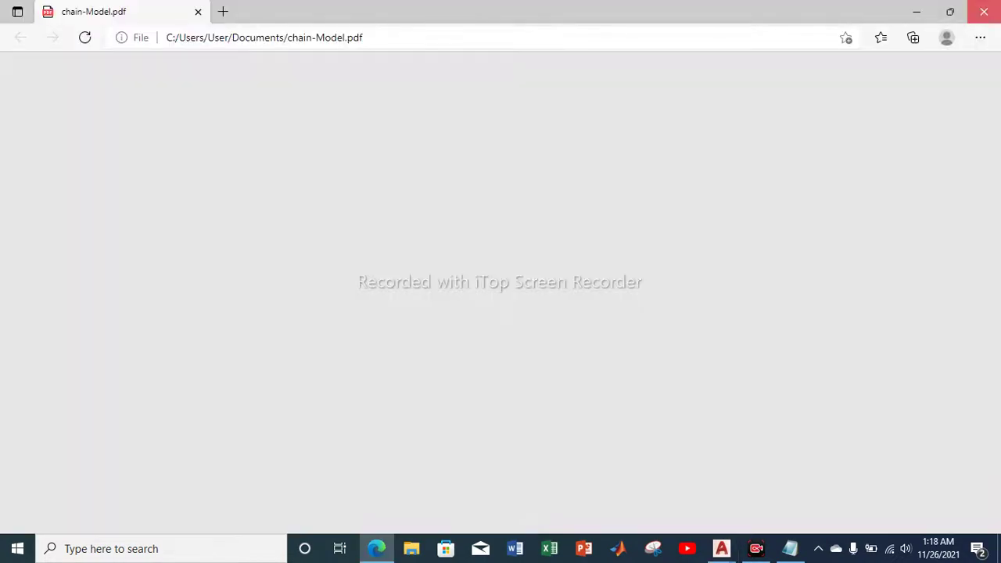
key(alt+Tab)
click(225, 120)
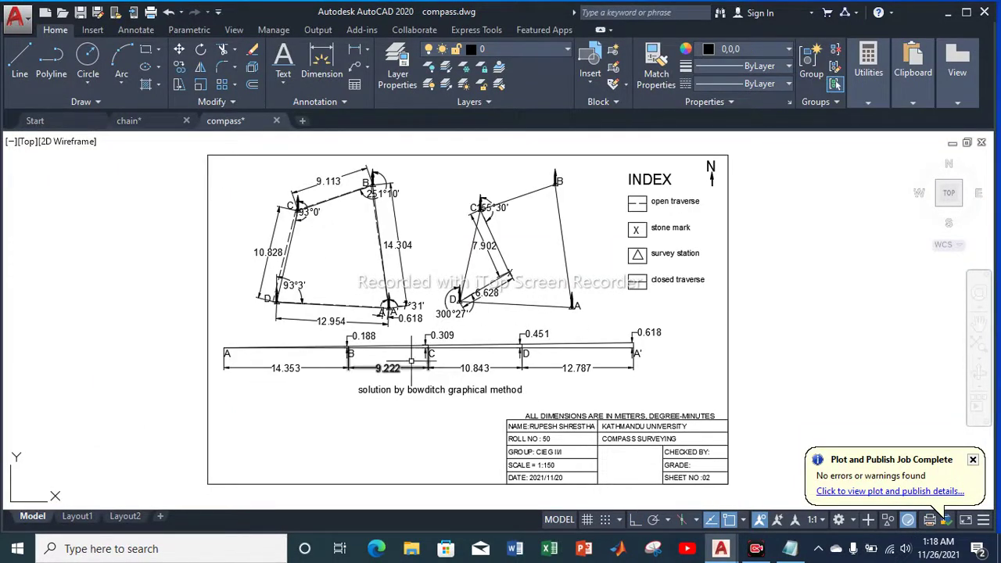
scroll(280, 368, up, 4)
scroll(227, 385, up, 2)
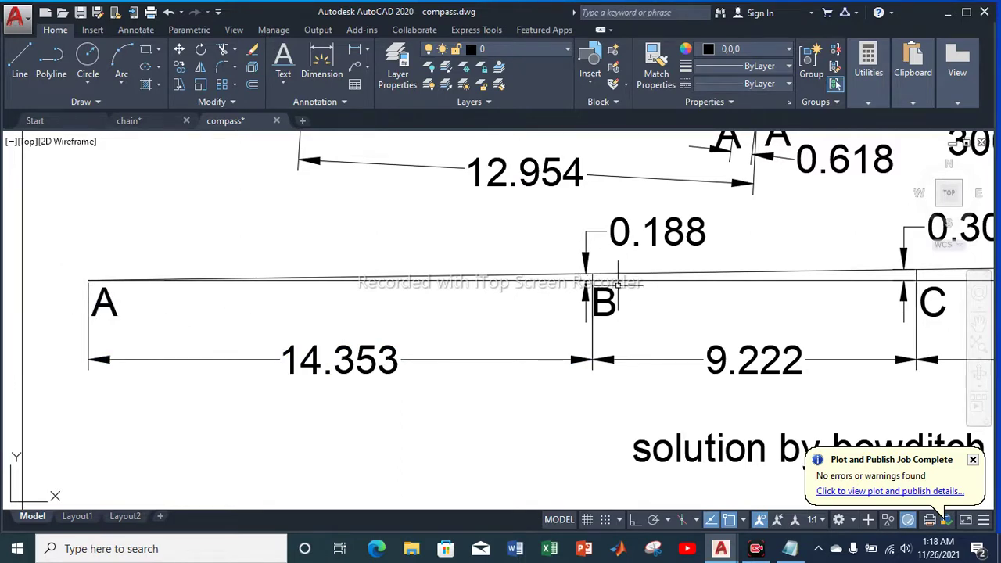
scroll(595, 305, down, 4)
scroll(514, 370, down, 5)
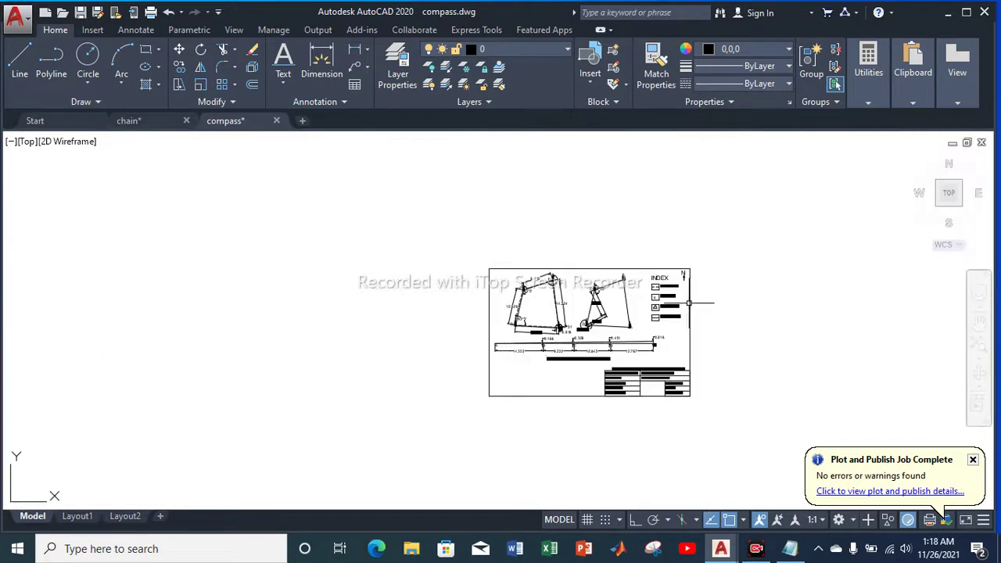
scroll(692, 306, up, 3)
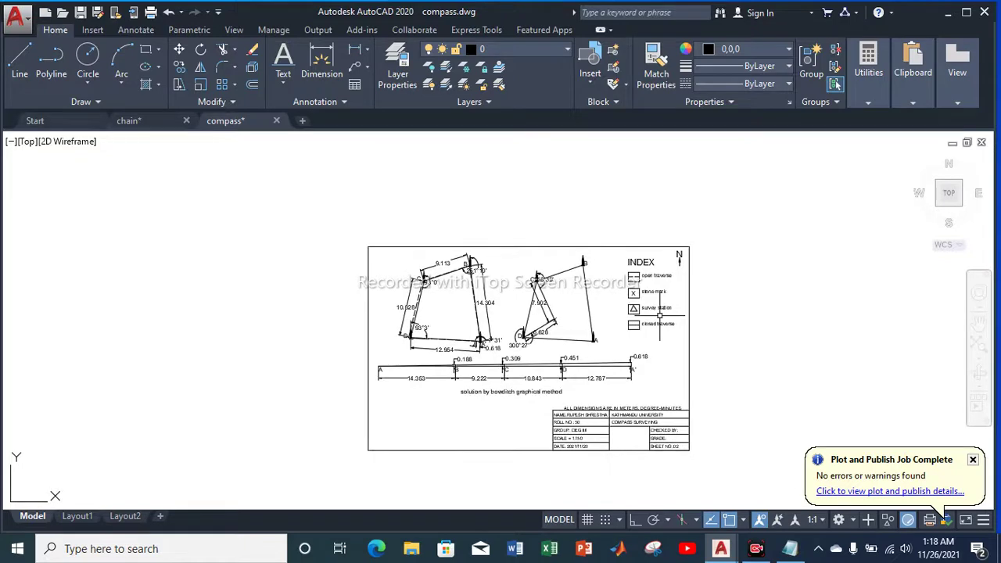
Start a compass plot using DWG To PDF.pc3 on ISO A3 (420.00 x 297.00 MM) paper
key(ctrl+p)
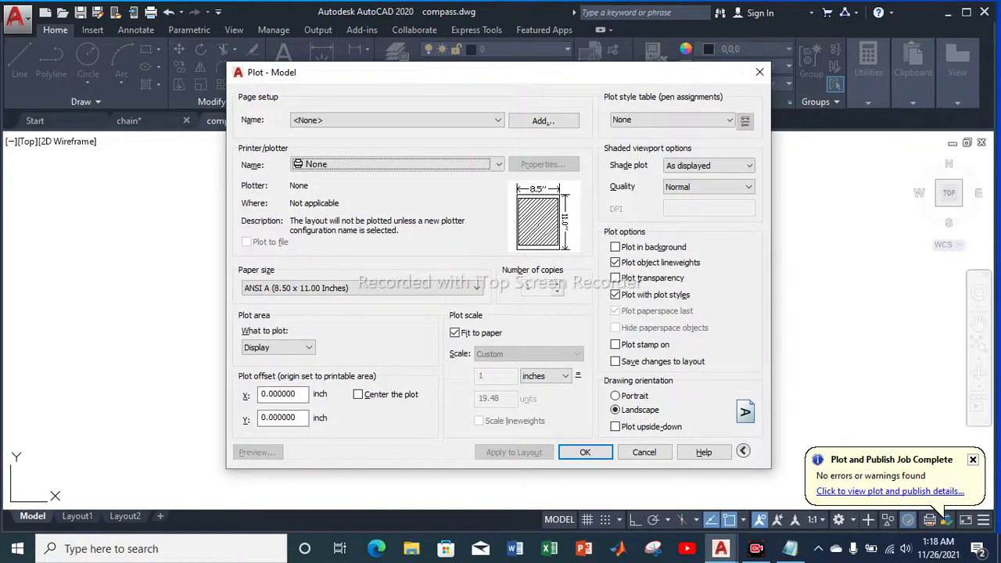
click(398, 164)
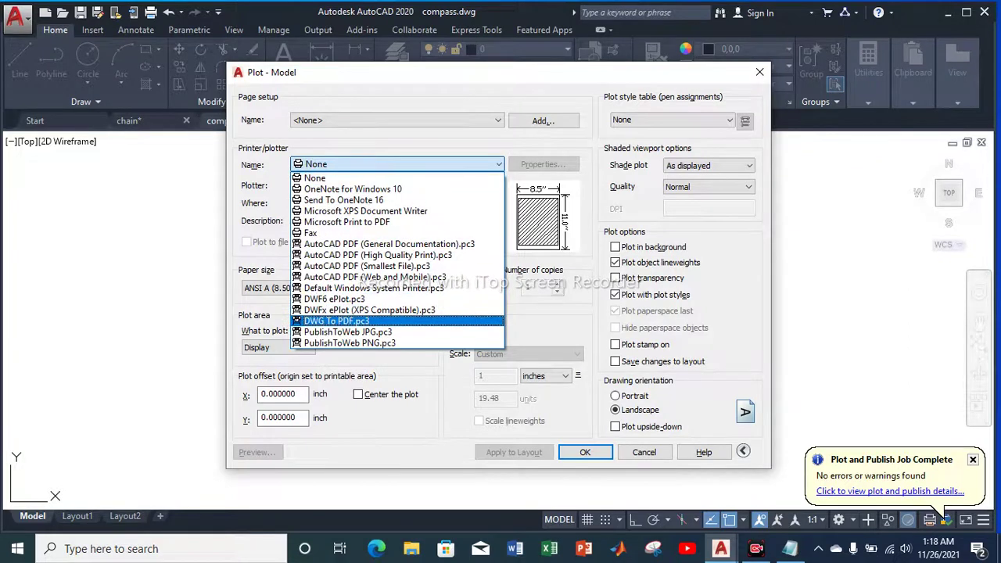
click(336, 321)
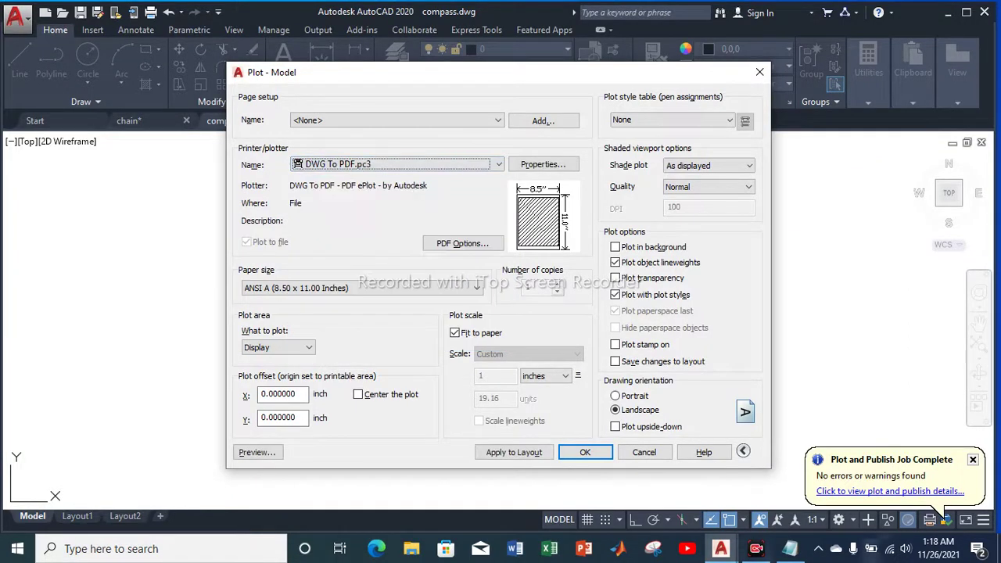
click(359, 287)
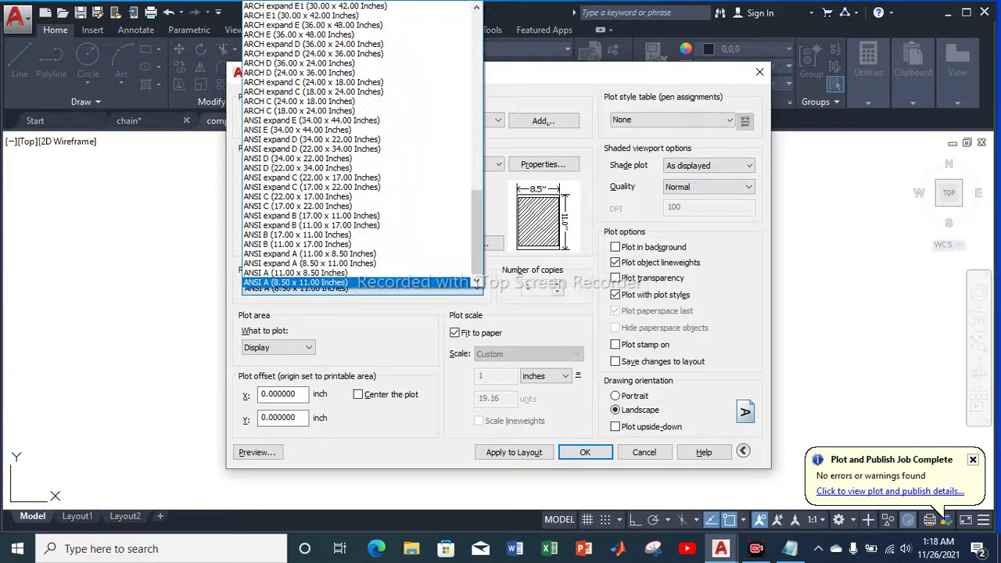
scroll(368, 184, up, 5)
scroll(368, 172, up, 5)
scroll(370, 161, up, 5)
scroll(371, 172, down, 1)
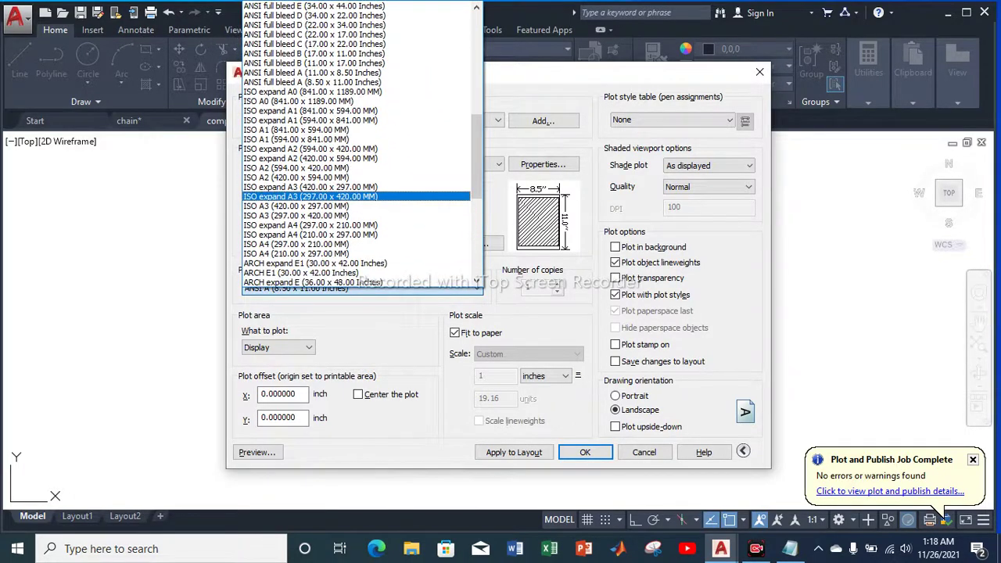
click(367, 204)
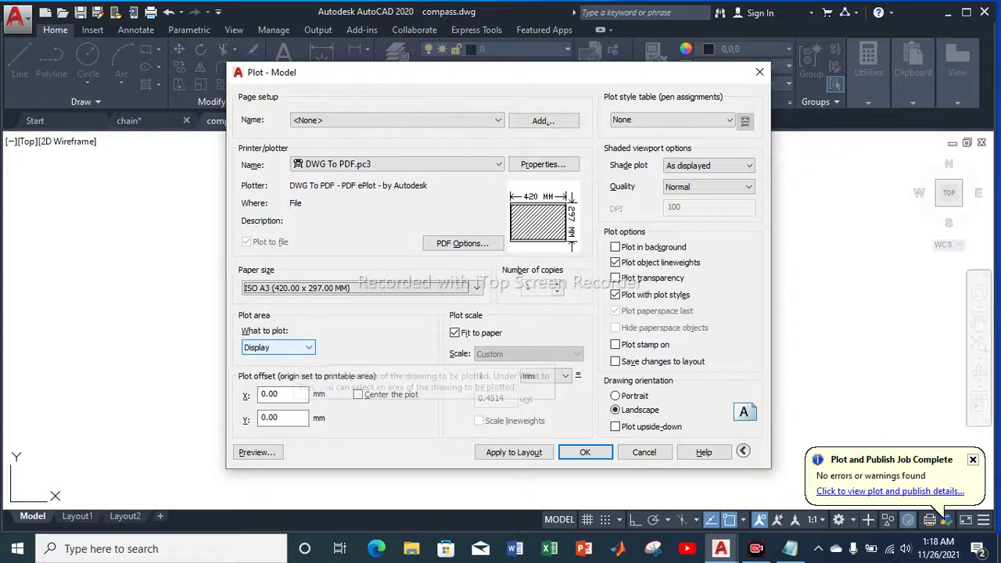
Plot a Window around the compass sheet border, centred, with Fit to paper off
click(277, 347)
click(258, 388)
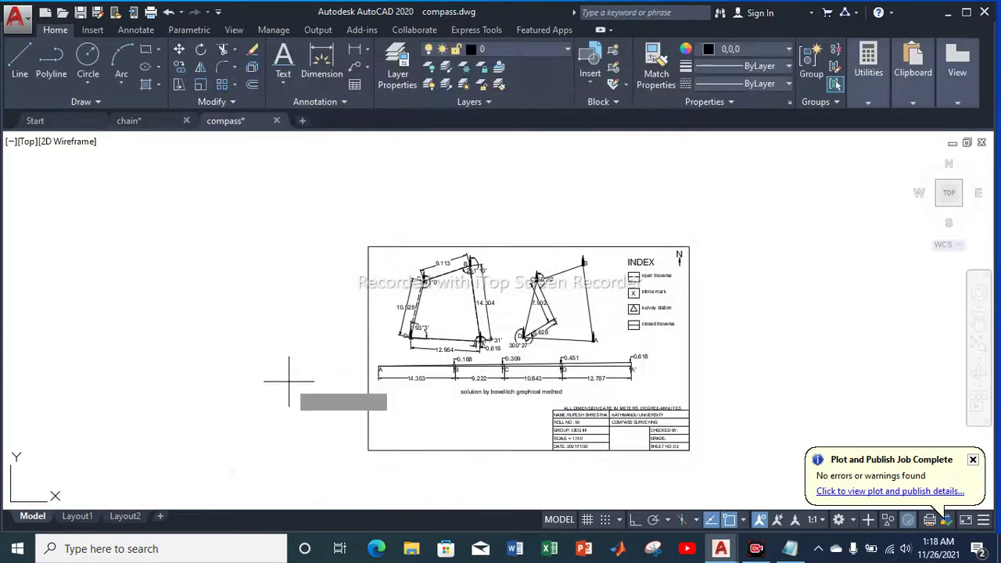
click(368, 247)
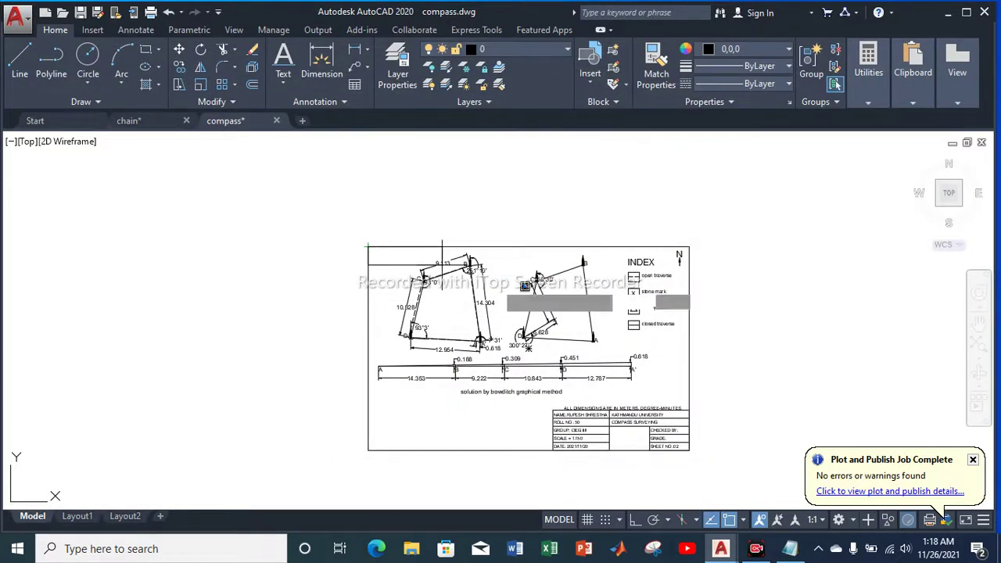
click(689, 451)
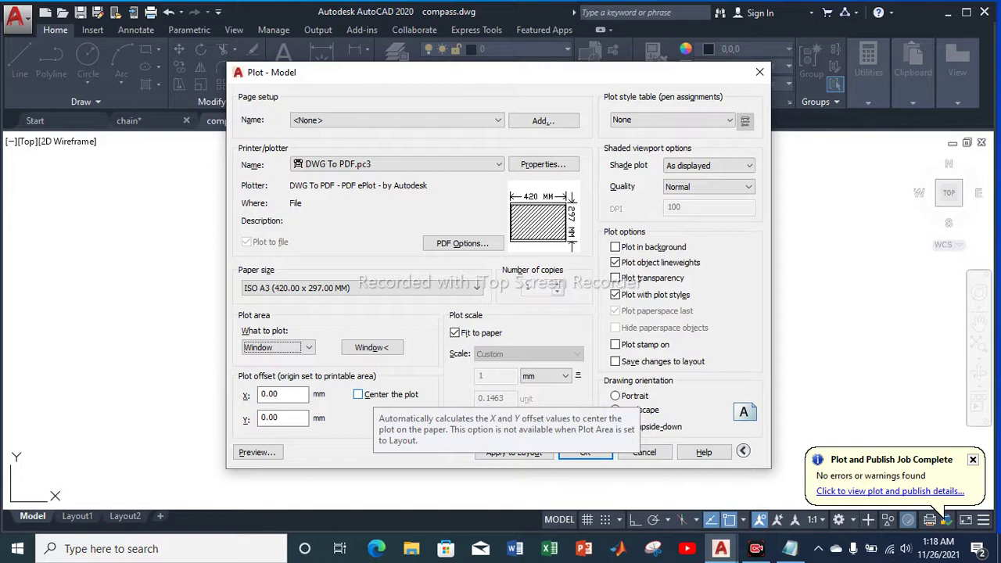
click(359, 394)
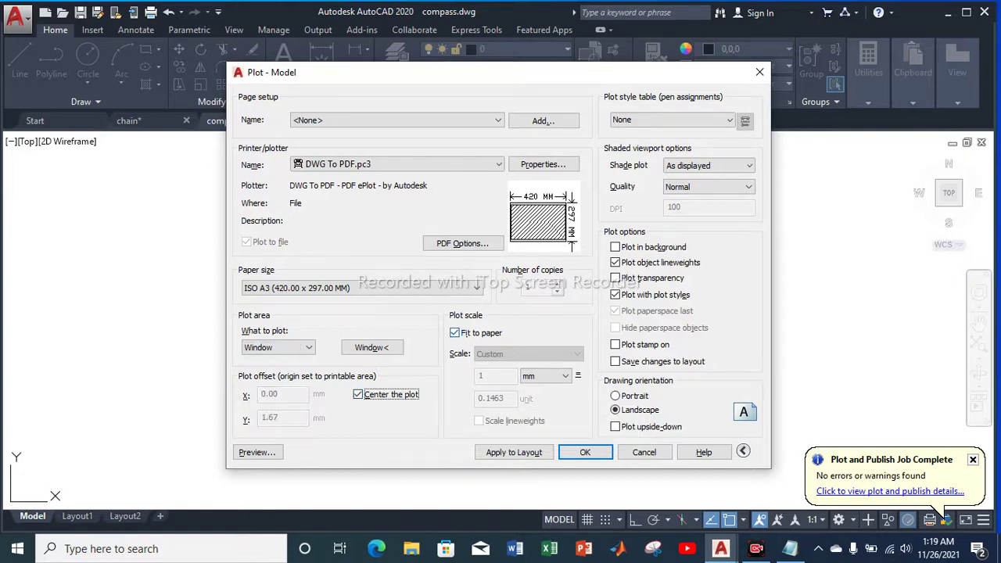
click(454, 333)
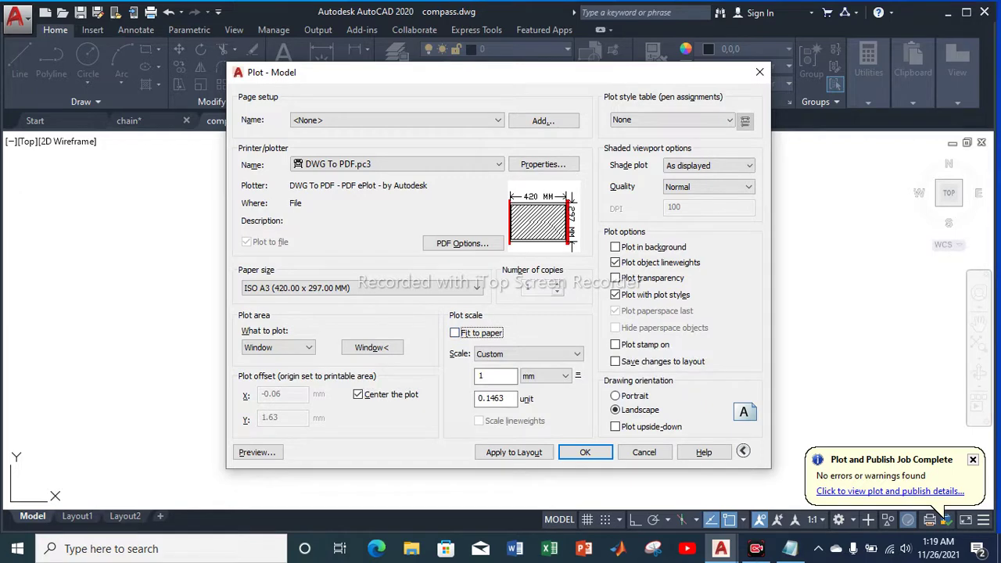
click(790, 548)
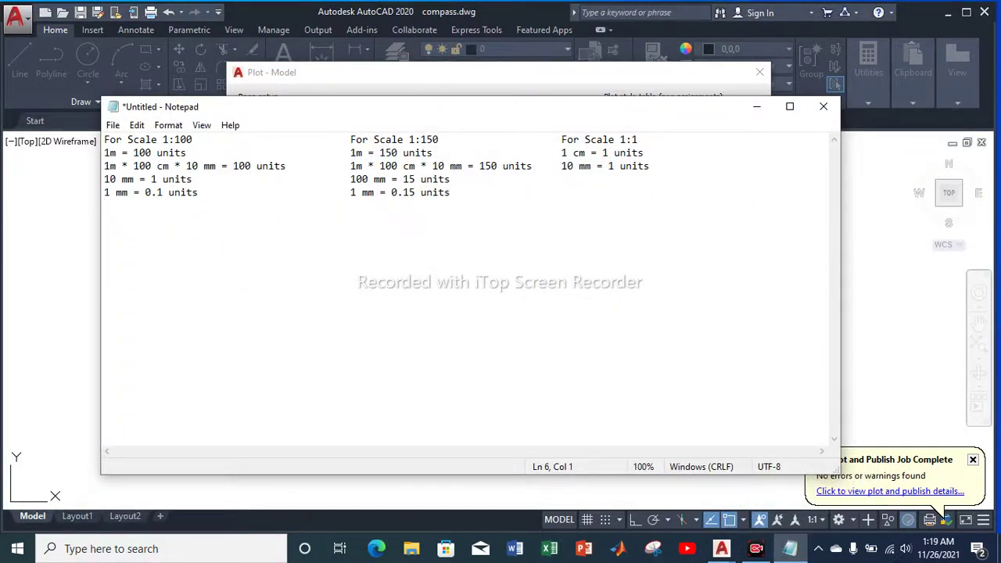
Highlight the 1:100 heading and the '1m = 100 units' line in Notepad, then minimize it
click(158, 140)
key(shift+End)
click(104, 205)
drag(109, 153, 116, 152)
click(121, 166)
drag(104, 152, 205, 152)
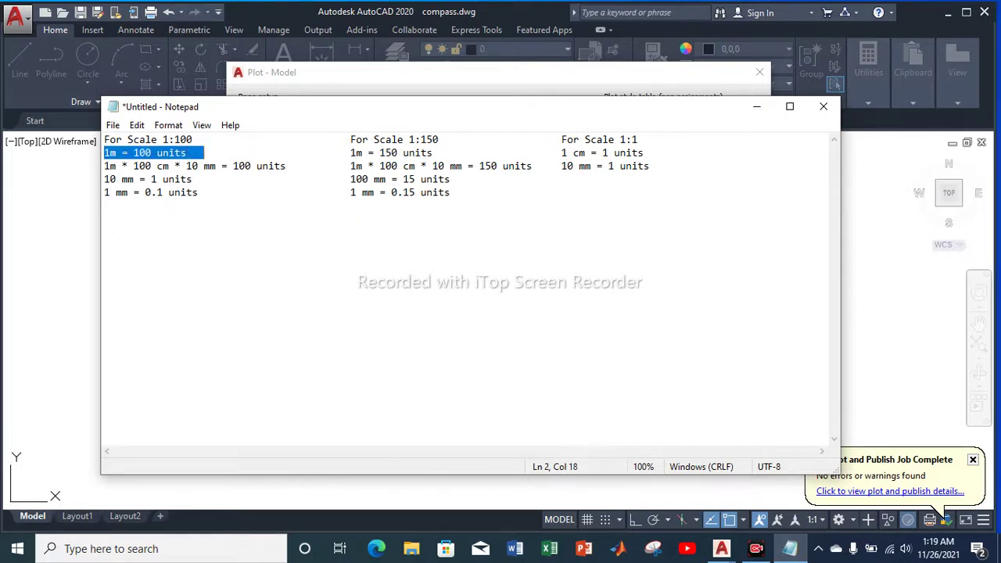
click(185, 193)
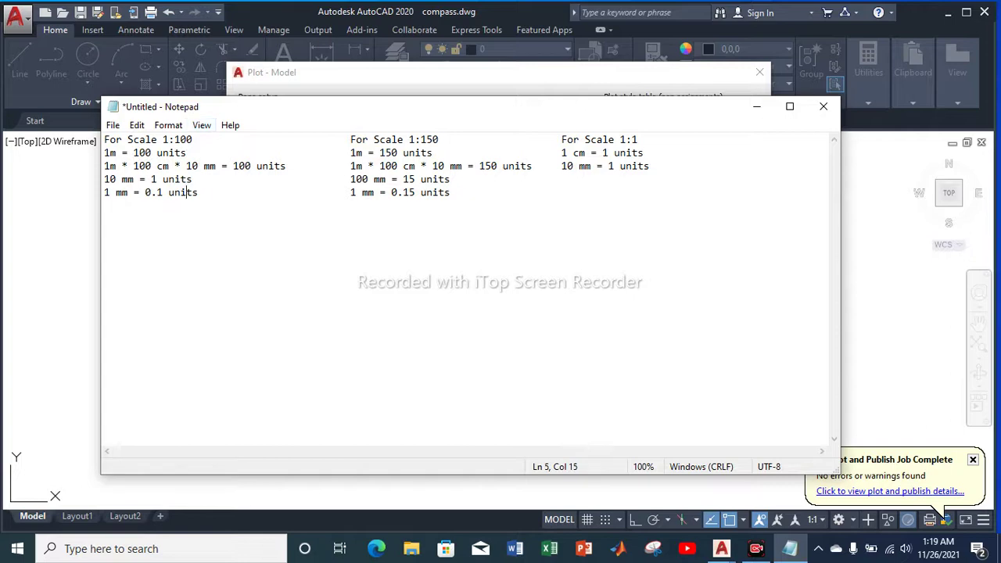
click(756, 106)
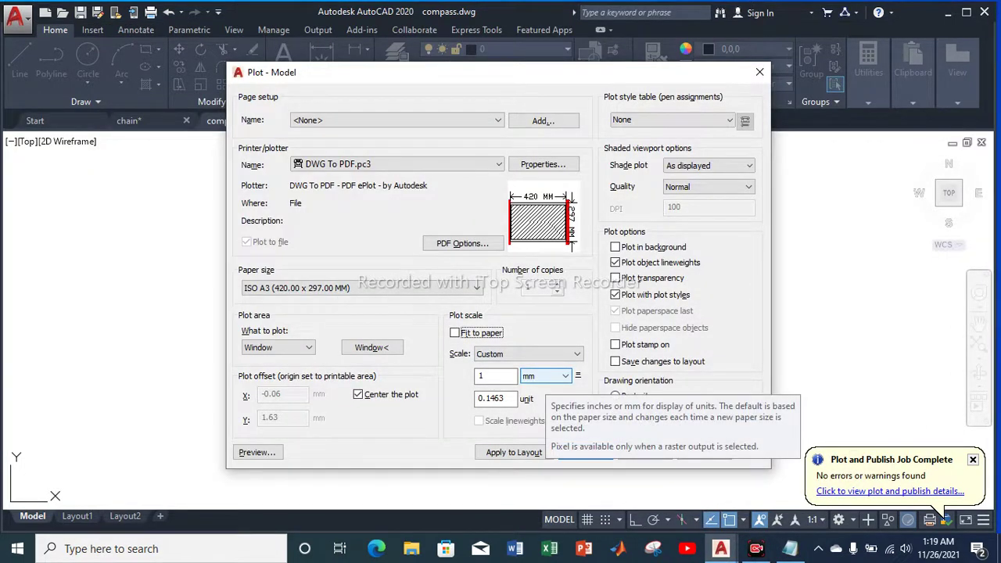
Switch the plot scale units to inches and back to mm
click(548, 376)
click(533, 388)
click(548, 376)
click(529, 399)
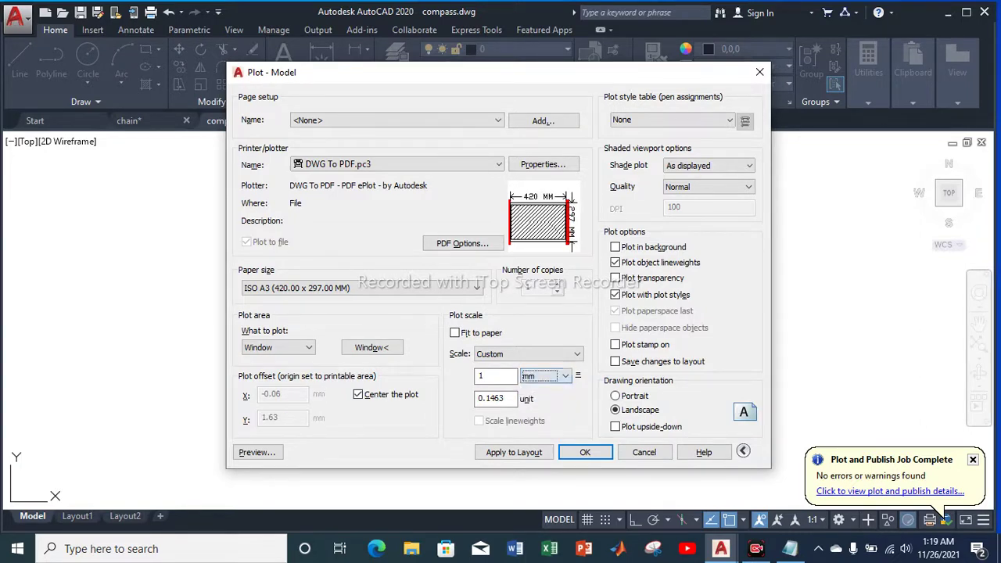
click(790, 548)
Walk through the 1m, 100 cm, '10 mm = 1 units' and '1 mm = 0.1 units' notes, then minimize Notepad
drag(116, 153, 104, 152)
click(215, 180)
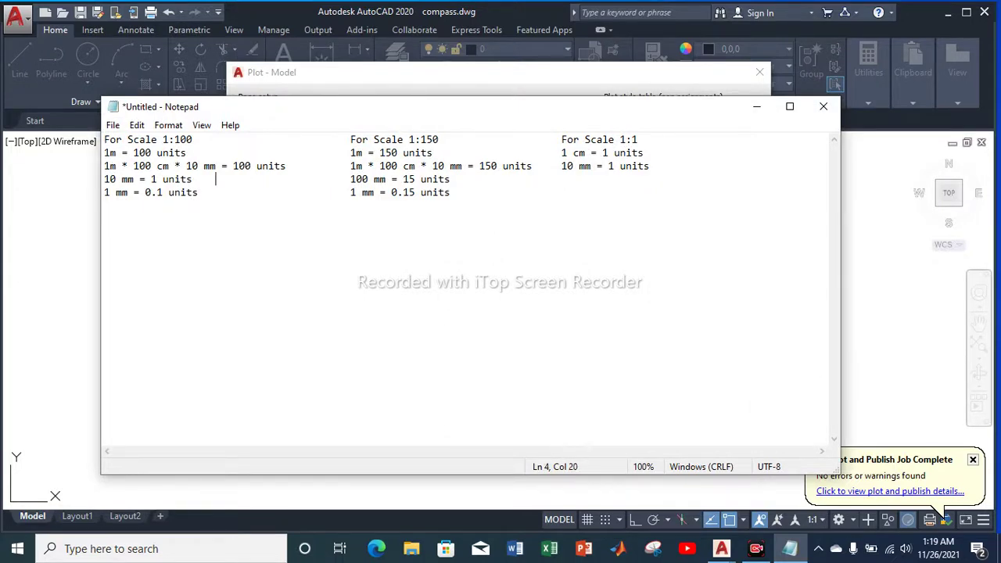
click(110, 152)
drag(127, 166, 217, 165)
click(105, 206)
click(105, 206)
drag(104, 179, 218, 179)
click(105, 206)
drag(105, 193, 227, 192)
click(105, 205)
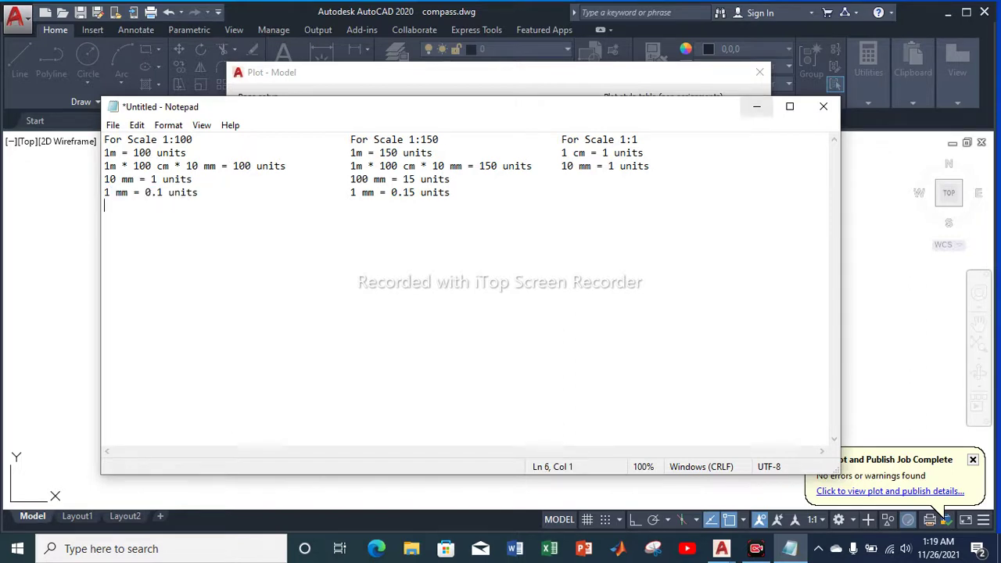
click(757, 107)
click(504, 398)
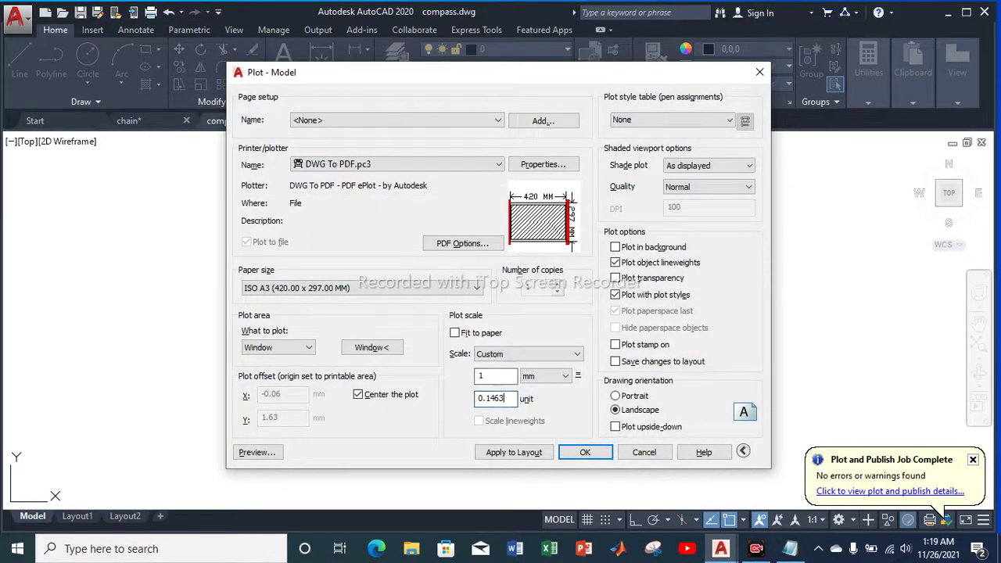
Change the custom plot scale to 1 mm = 0.1 unit, accepting the annotation scale warning
key(BackSpace)
key(BackSpace)
key(BackSpace)
key(Tab)
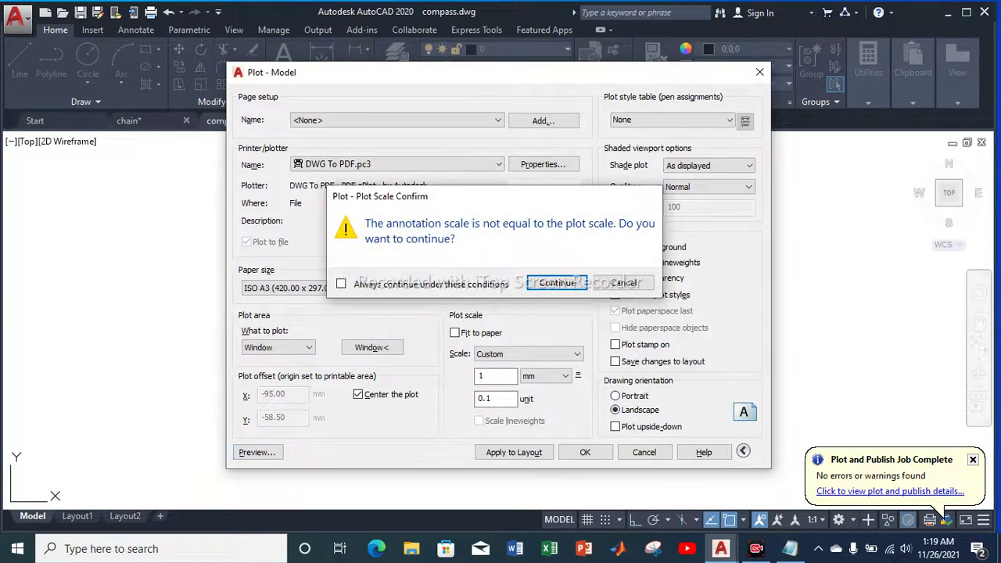
key(Return)
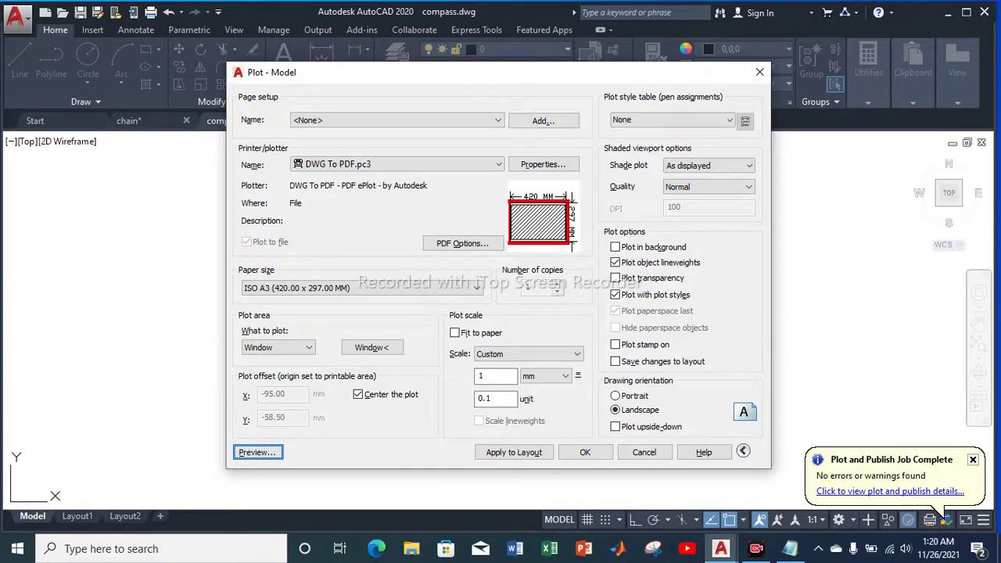
Preview the compass sheet at 1 mm = 0.1 unit, then close the preview
click(257, 452)
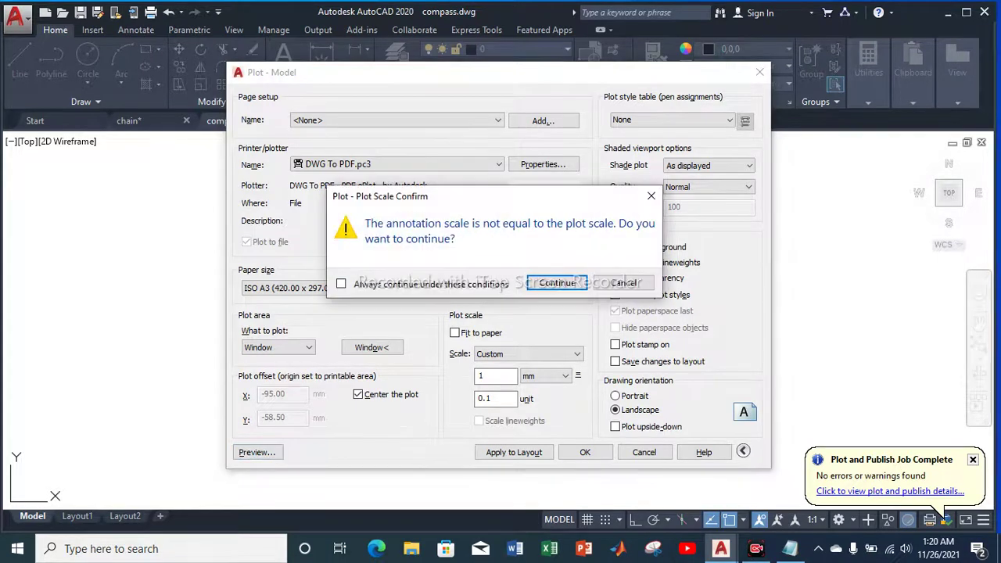
click(557, 283)
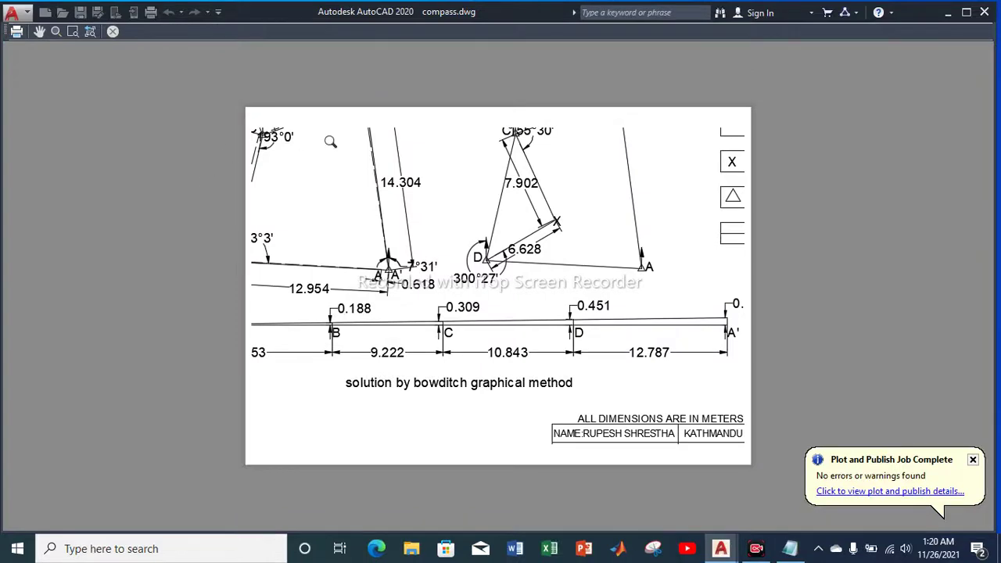
scroll(304, 197, up, 5)
scroll(297, 194, down, 5)
scroll(305, 197, down, 2)
scroll(304, 196, up, 2)
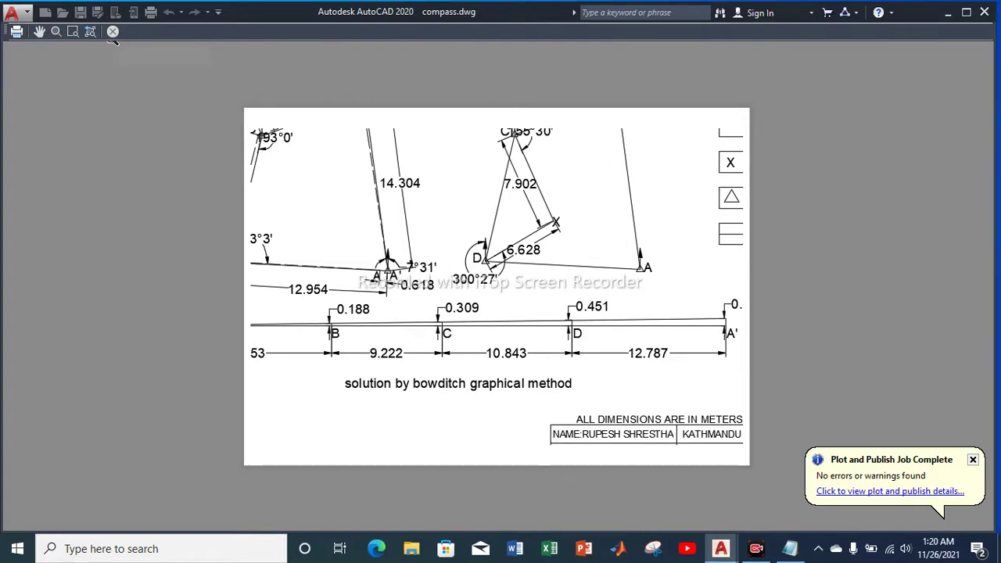
click(112, 31)
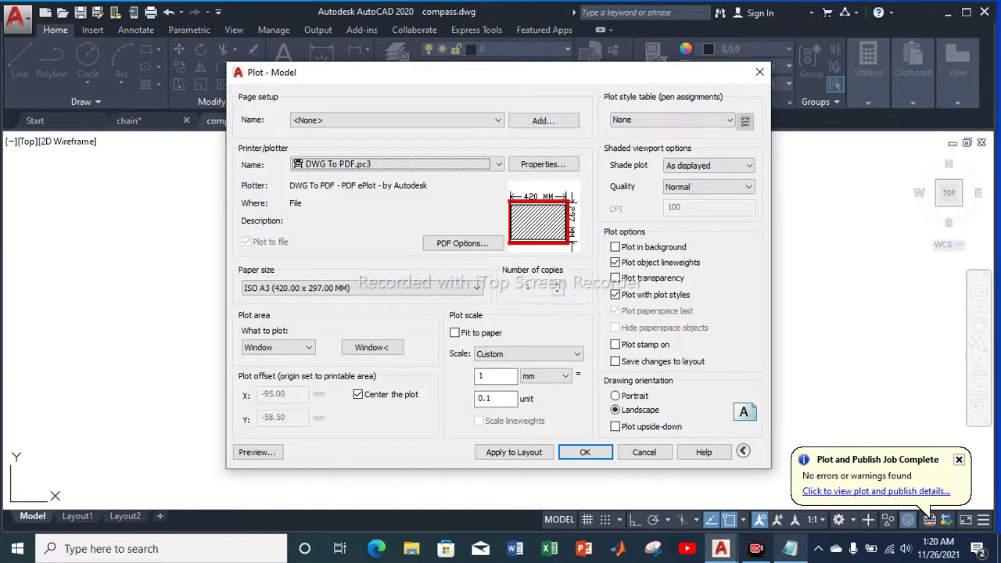
click(790, 548)
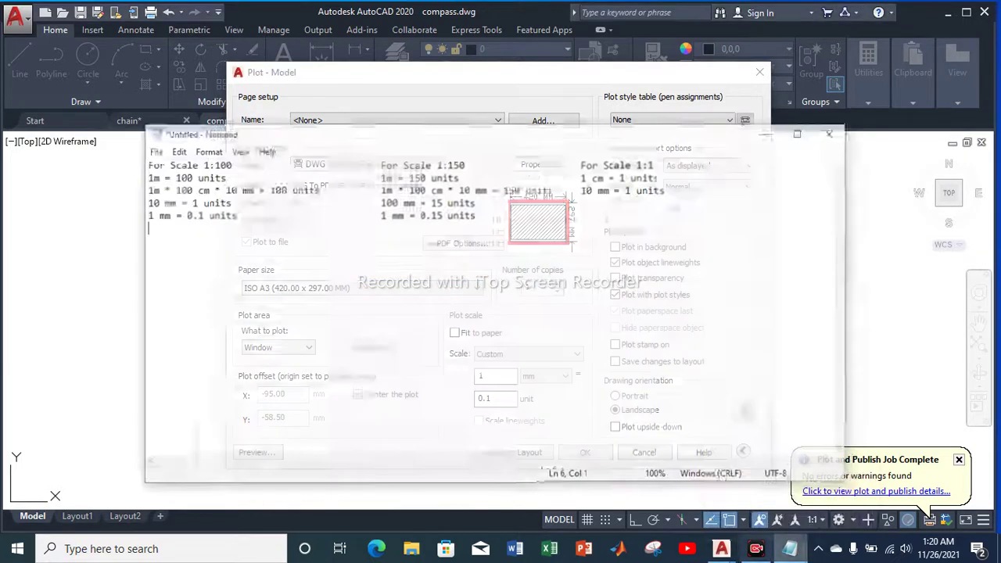
drag(408, 140, 439, 139)
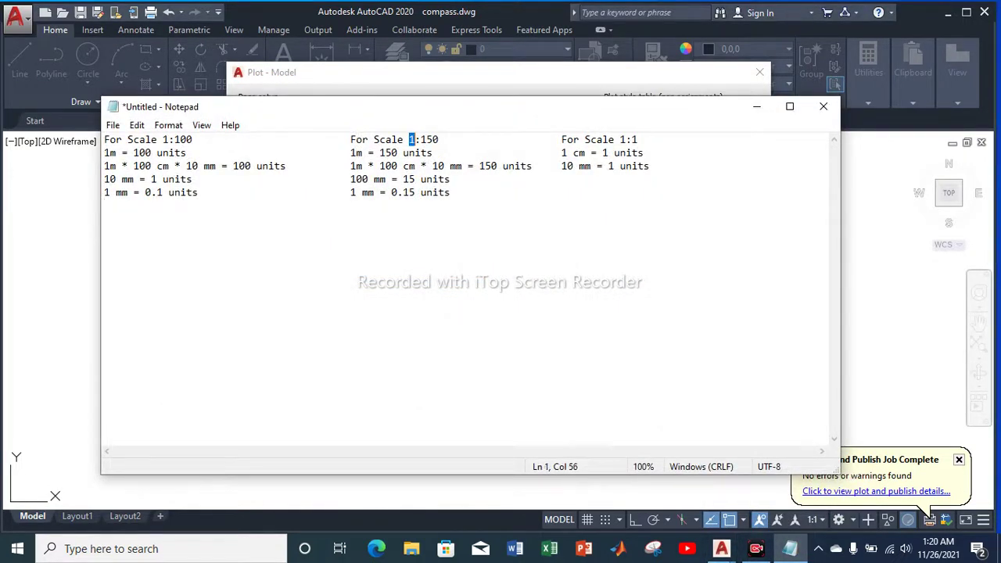
key(ctrl+End)
drag(331, 153, 363, 153)
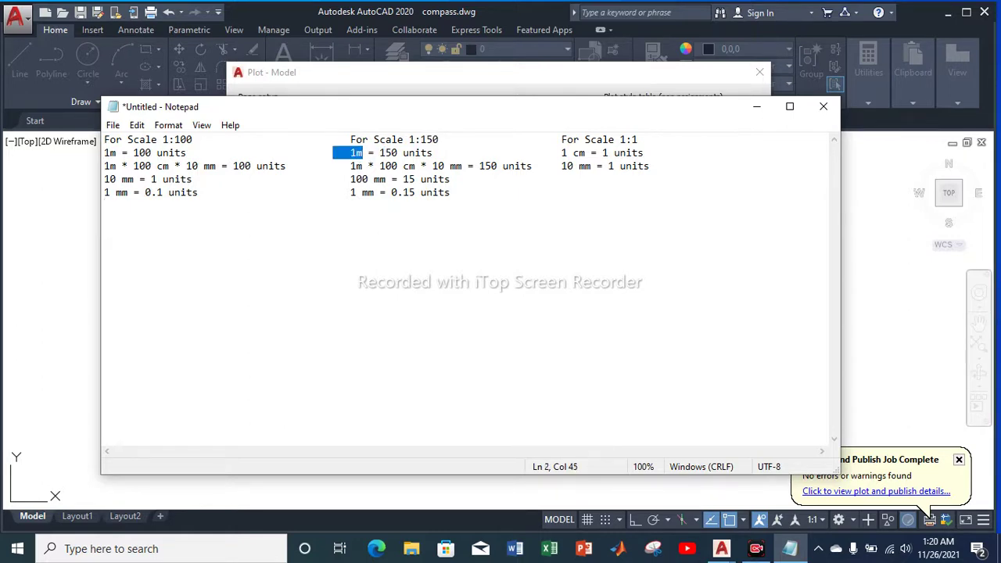
key(ctrl+End)
mouse_move(345, 153)
mouse_down()
mouse_move(450, 152)
mouse_move(474, 140)
mouse_up()
click(402, 139)
key(ctrl+End)
drag(337, 166, 457, 166)
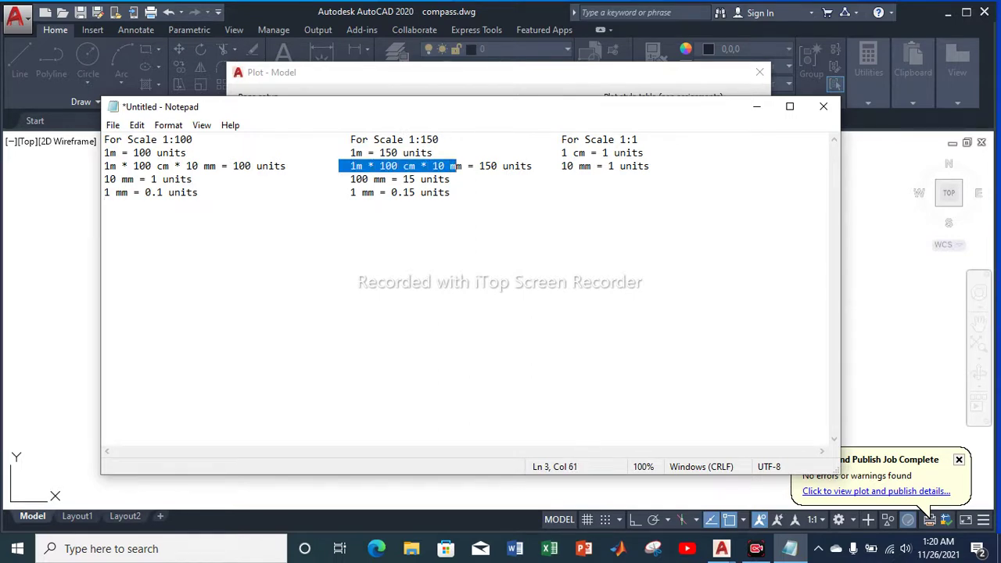
click(370, 152)
drag(344, 179, 509, 180)
click(427, 180)
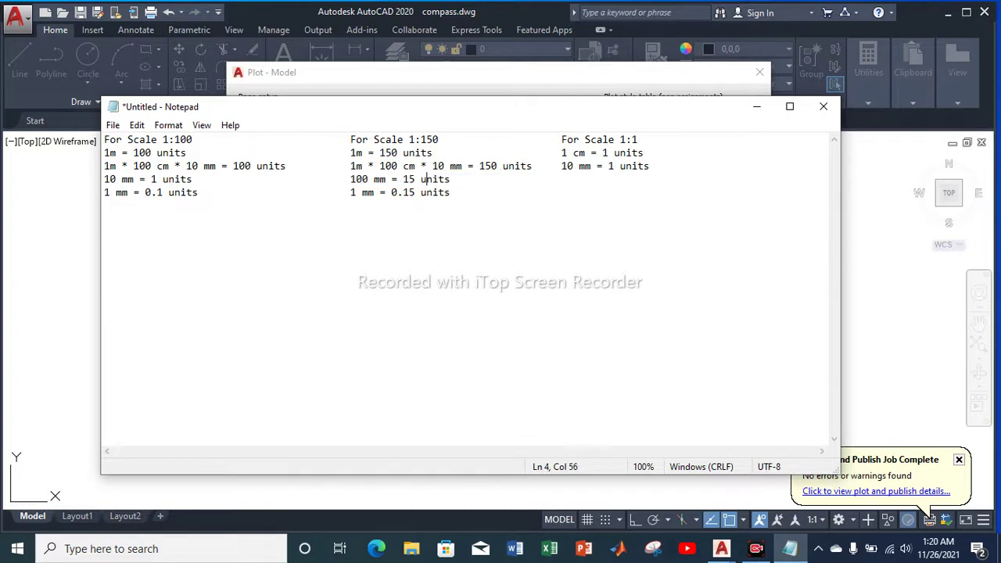
drag(338, 193, 469, 205)
click(470, 208)
drag(344, 139, 234, 208)
click(234, 207)
drag(104, 139, 109, 205)
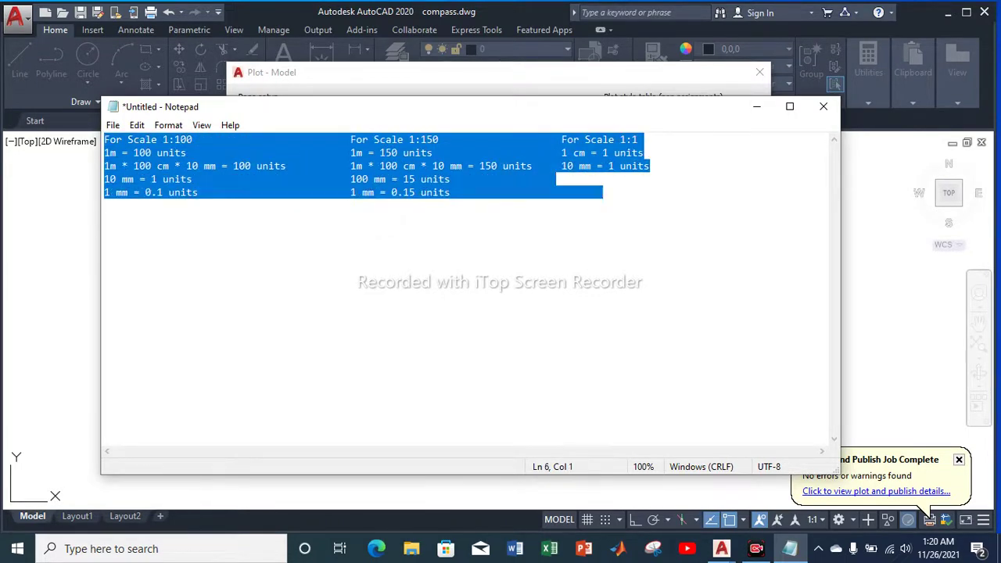
click(109, 205)
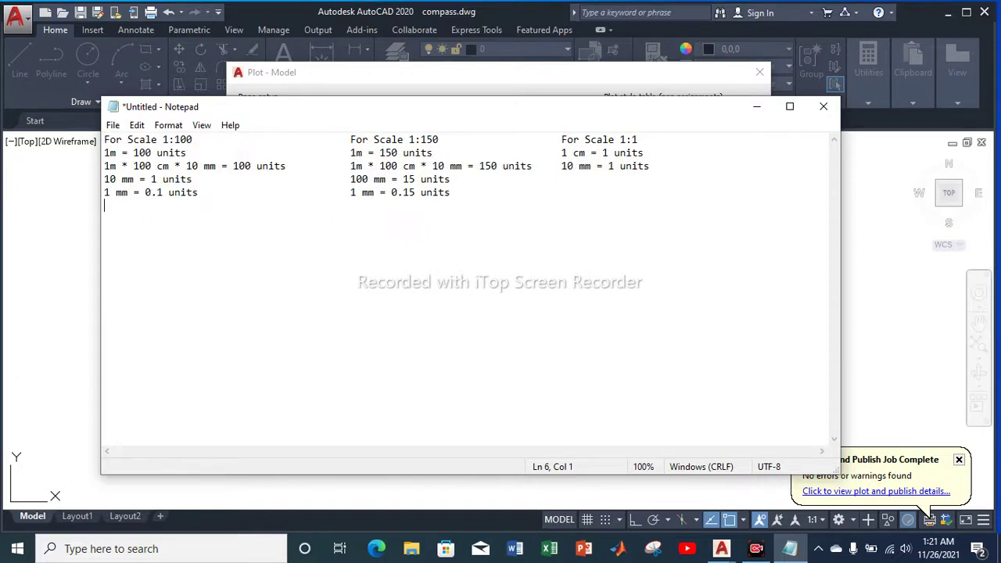
drag(347, 192, 109, 205)
click(109, 205)
click(756, 107)
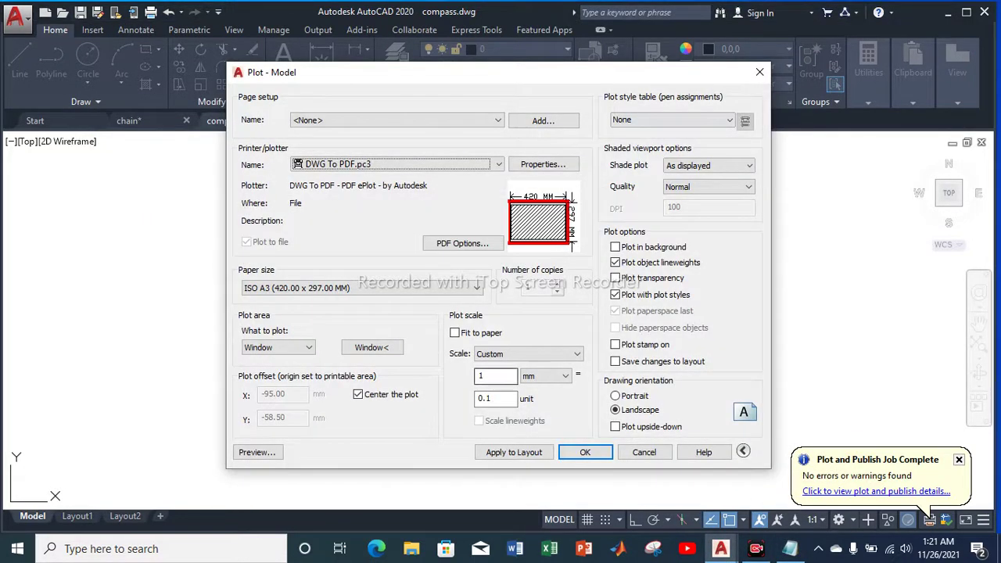
Change the drawing-units value to 0.15, dismissing the annotation scale warning
click(495, 399)
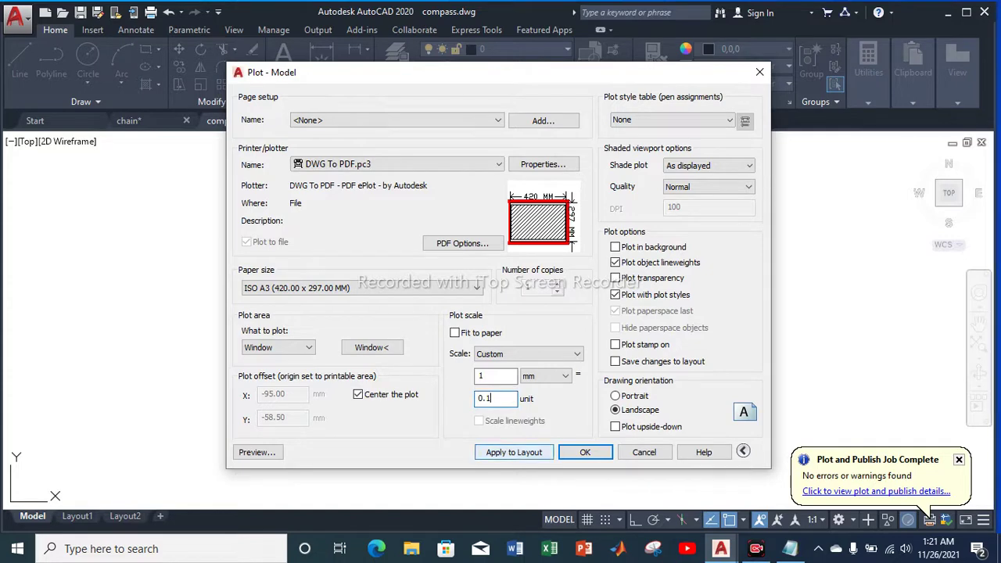
text(5)
click(256, 452)
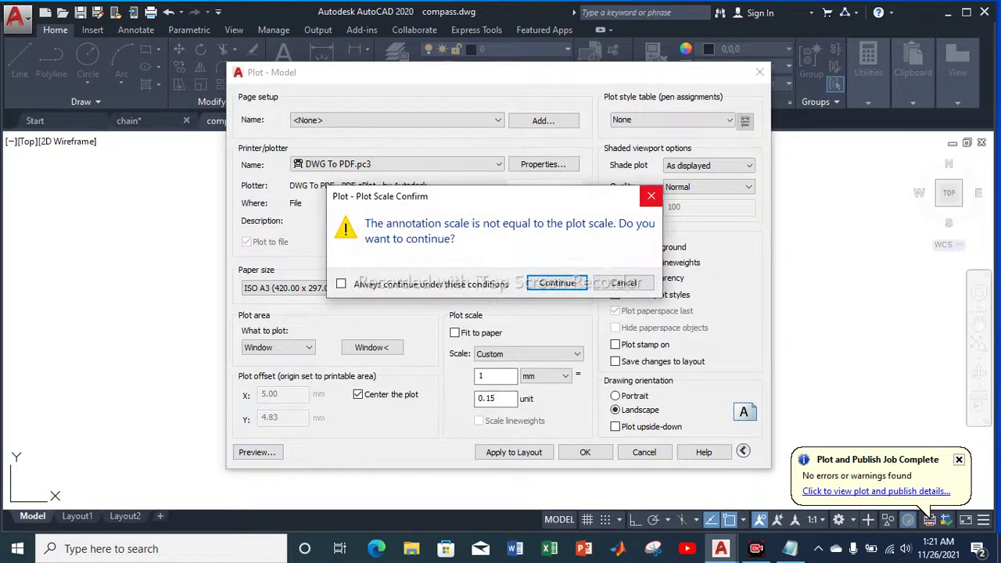
key(Return)
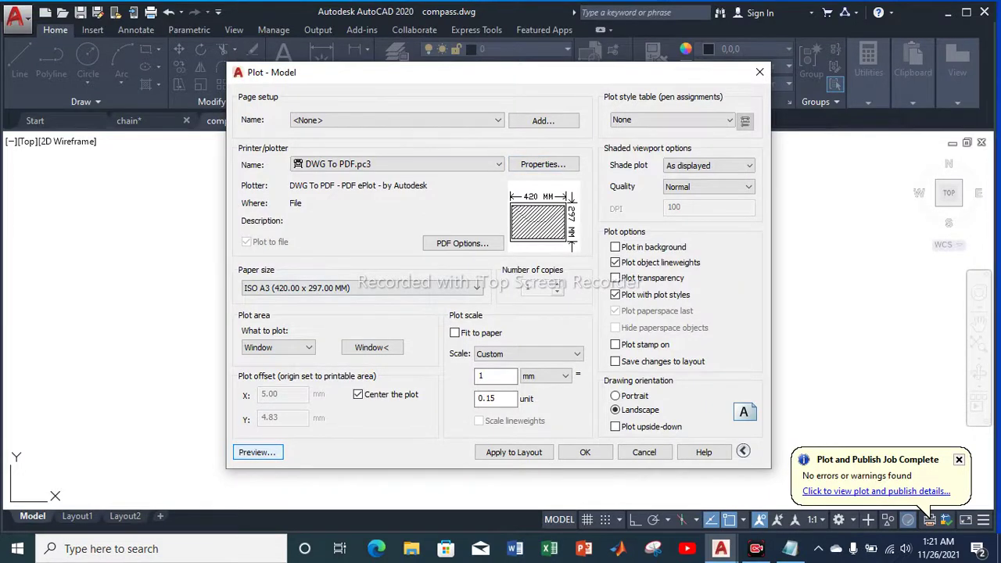
Preview the whole compass sheet on A3 at 1 mm = 0.15 unit, then close the preview and plot settings
click(258, 452)
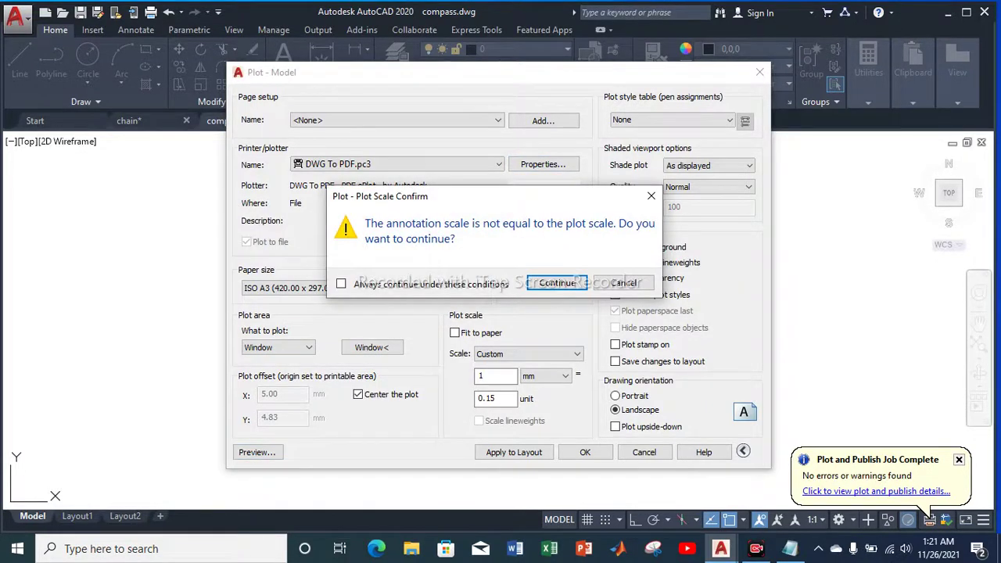
click(556, 283)
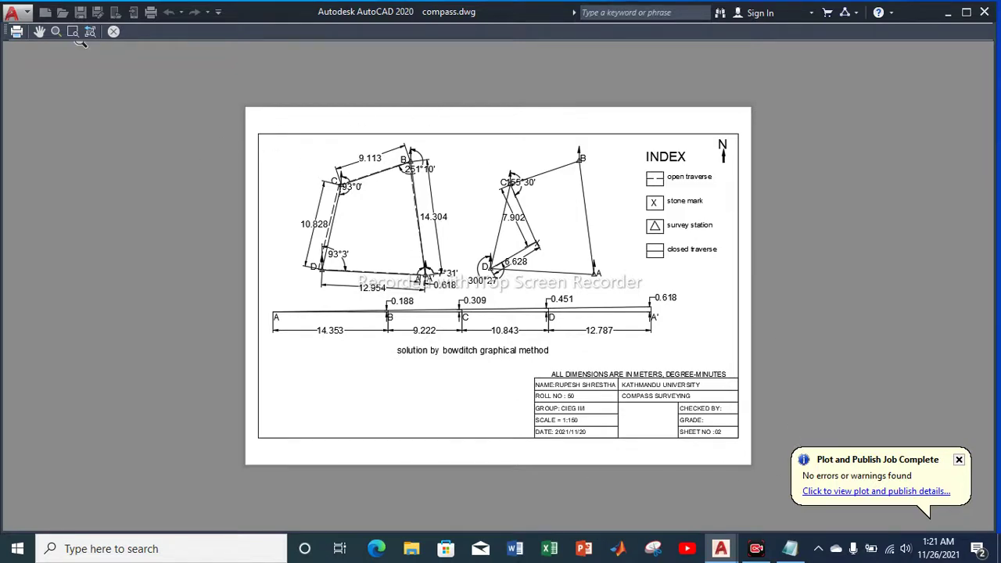
click(113, 31)
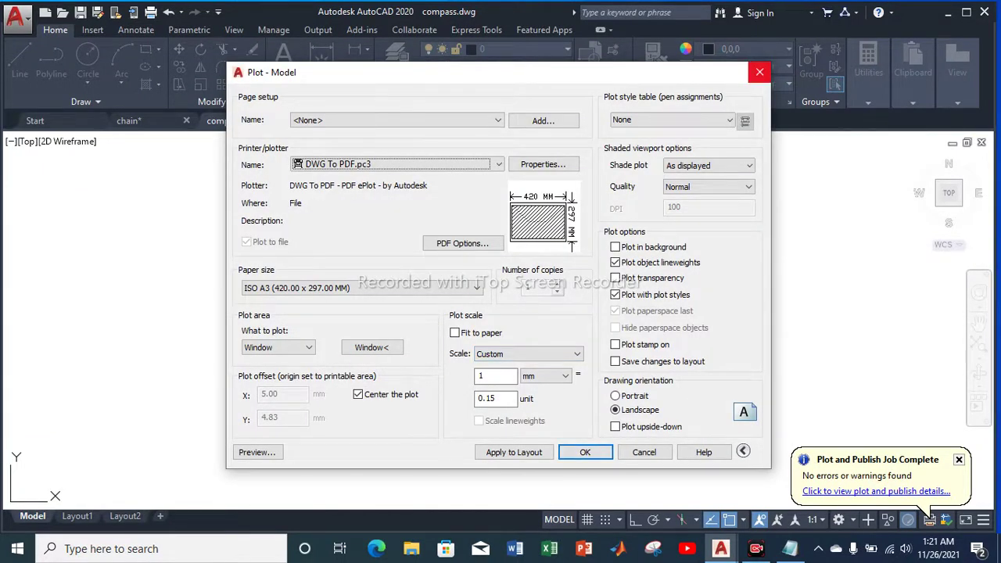
click(759, 72)
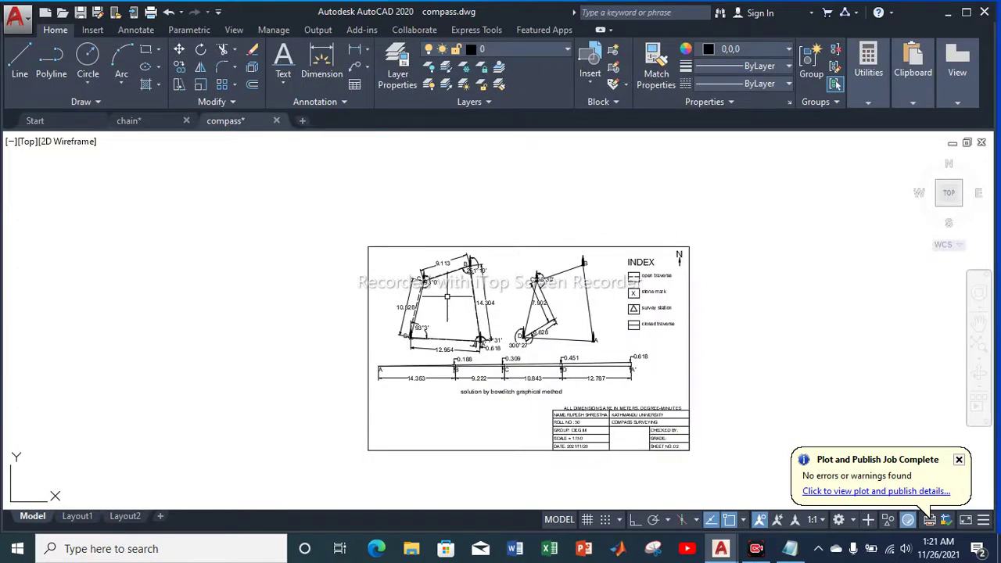
Look over the compass sheet in model space, then switch to the chain survey drawing, chain.dwg
scroll(422, 273, up, 3)
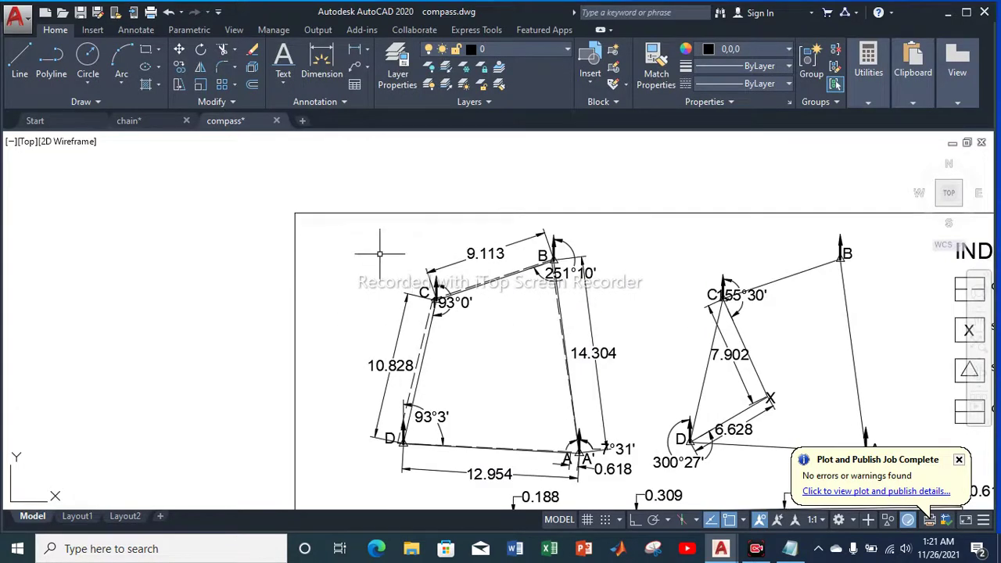
scroll(380, 254, down, 4)
scroll(376, 255, down, 2)
scroll(513, 312, up, 4)
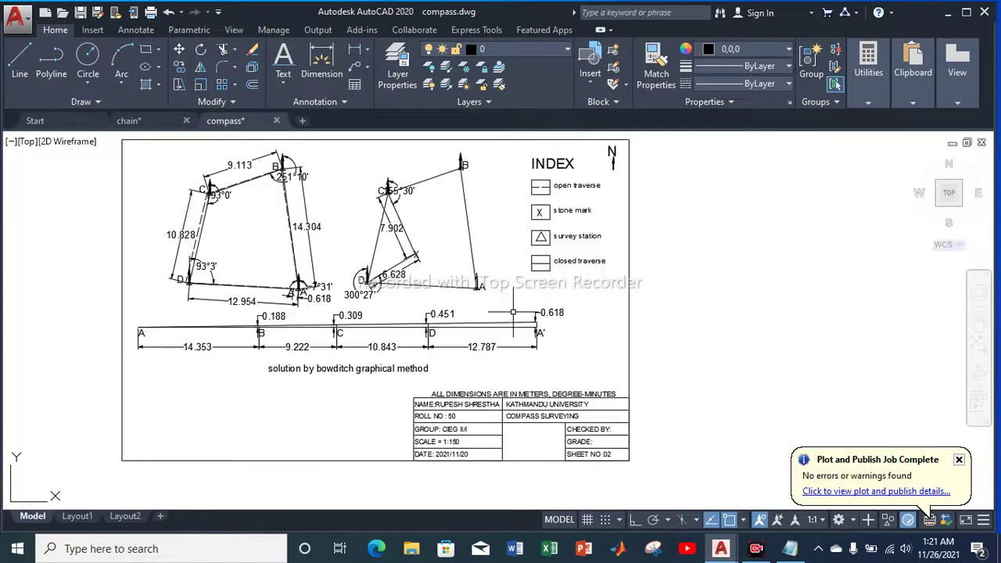
scroll(399, 285, down, 2)
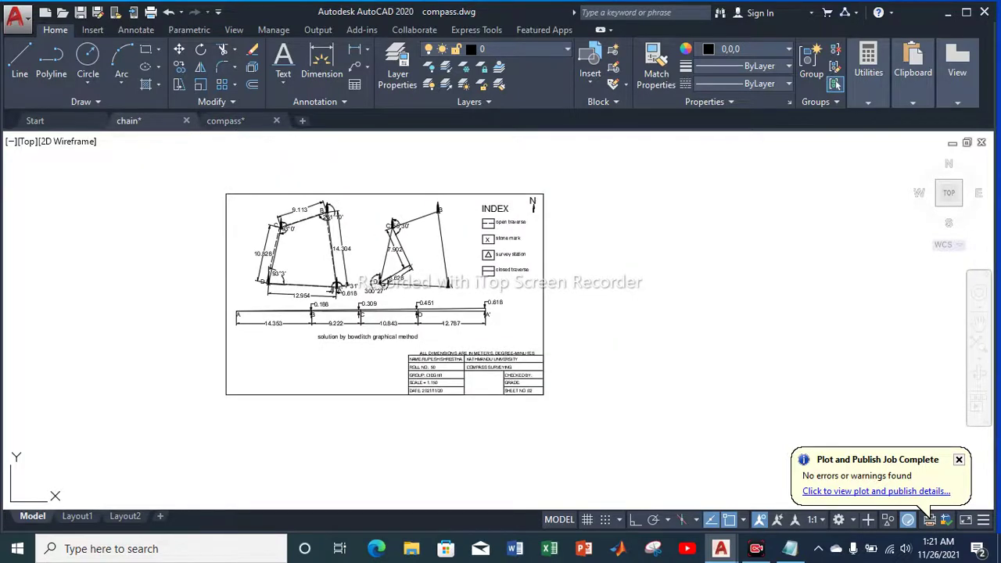
click(128, 121)
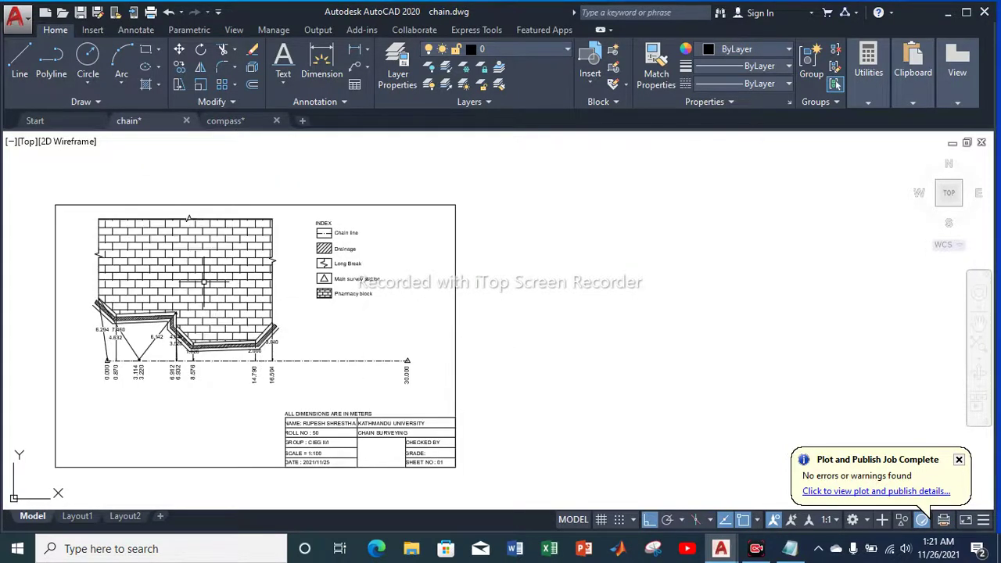